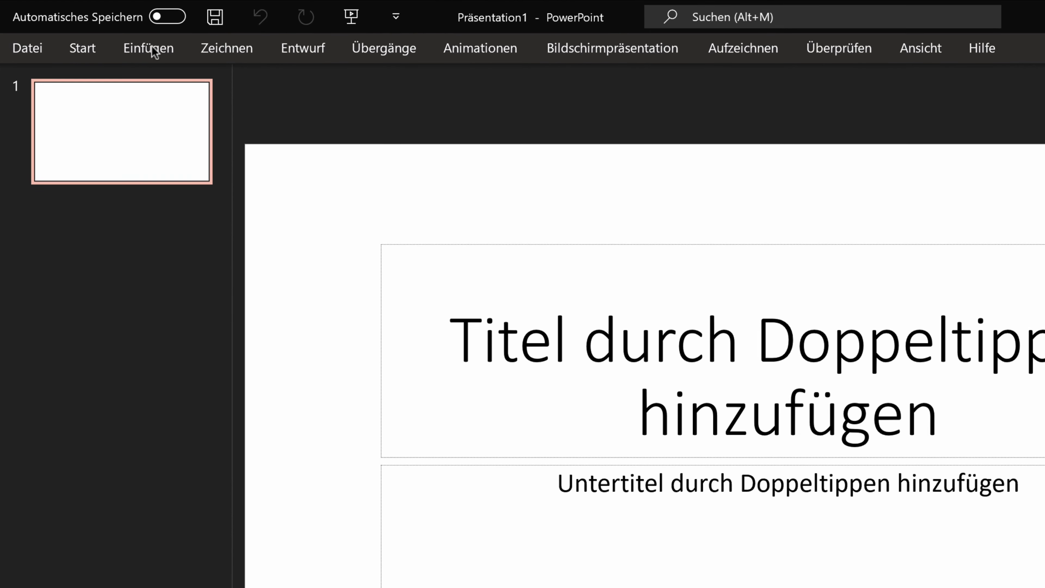
# - Install the ExpertSlides add-in from the Office store by searching 'expertslides' and accepting its licence
pyautogui.click(158, 55)
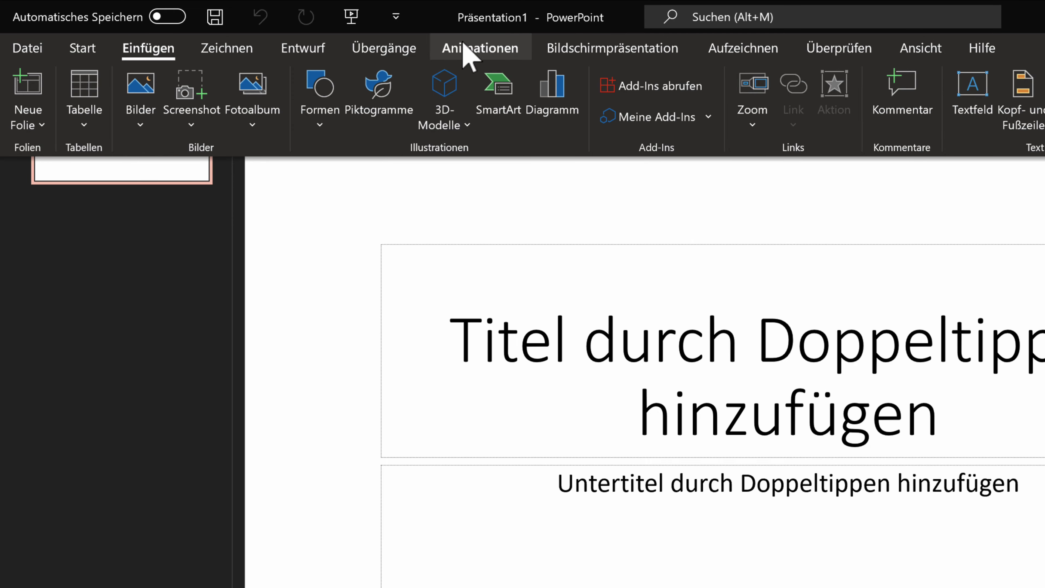
pyautogui.click(668, 94)
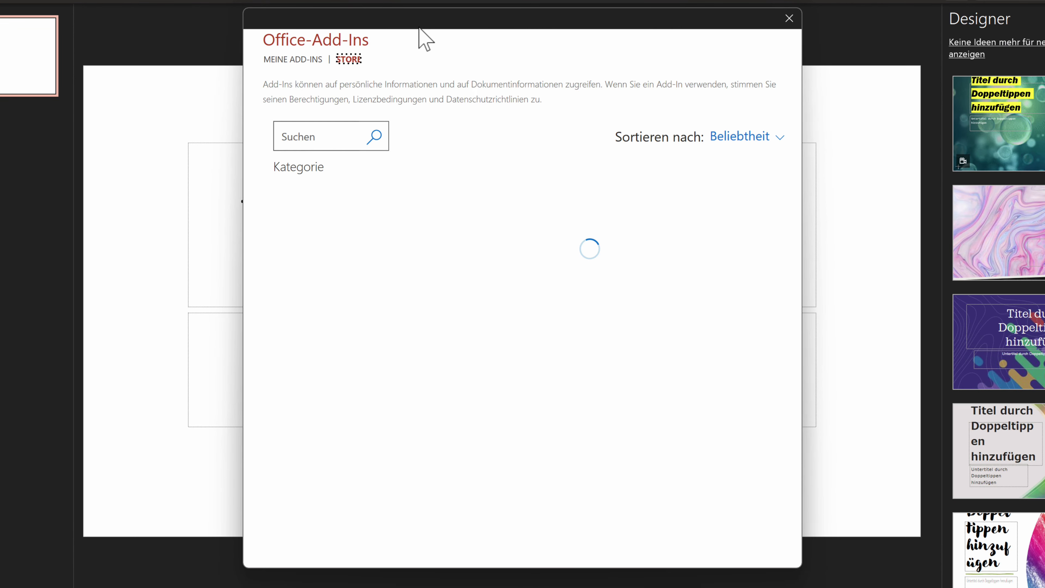
pyautogui.click(344, 138)
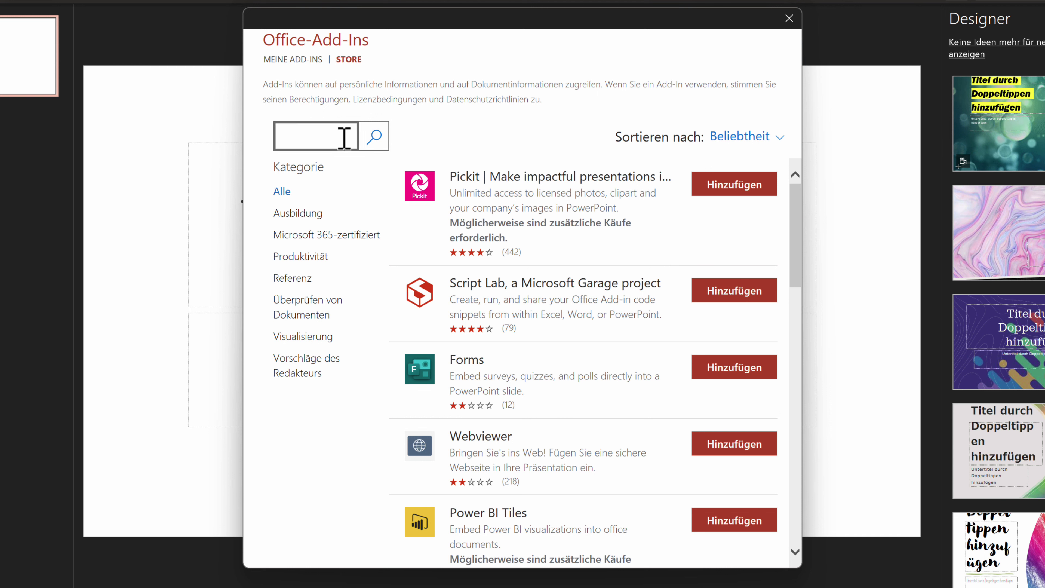
pyautogui.write('expert')
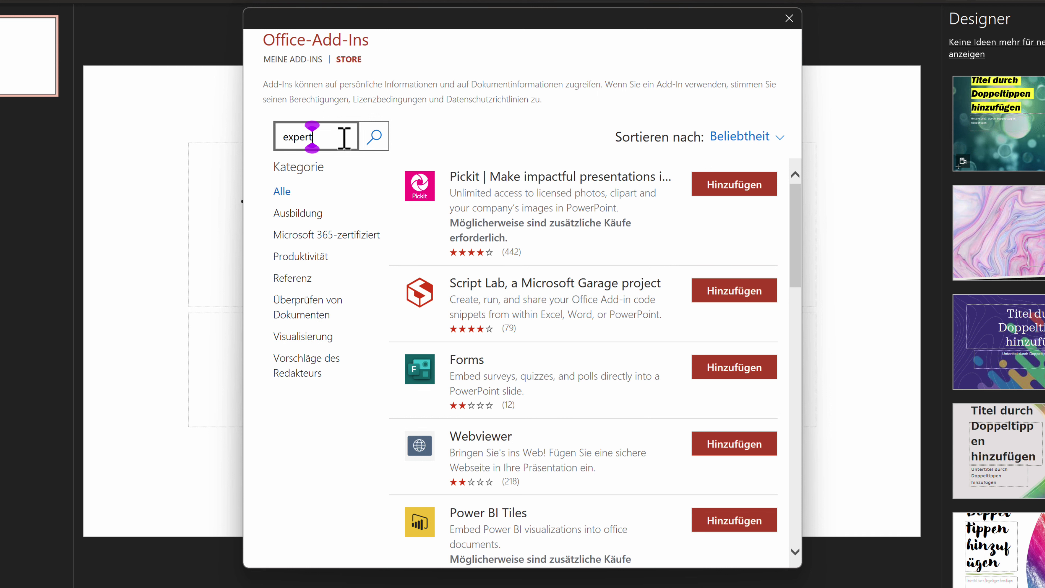
pyautogui.write('sl')
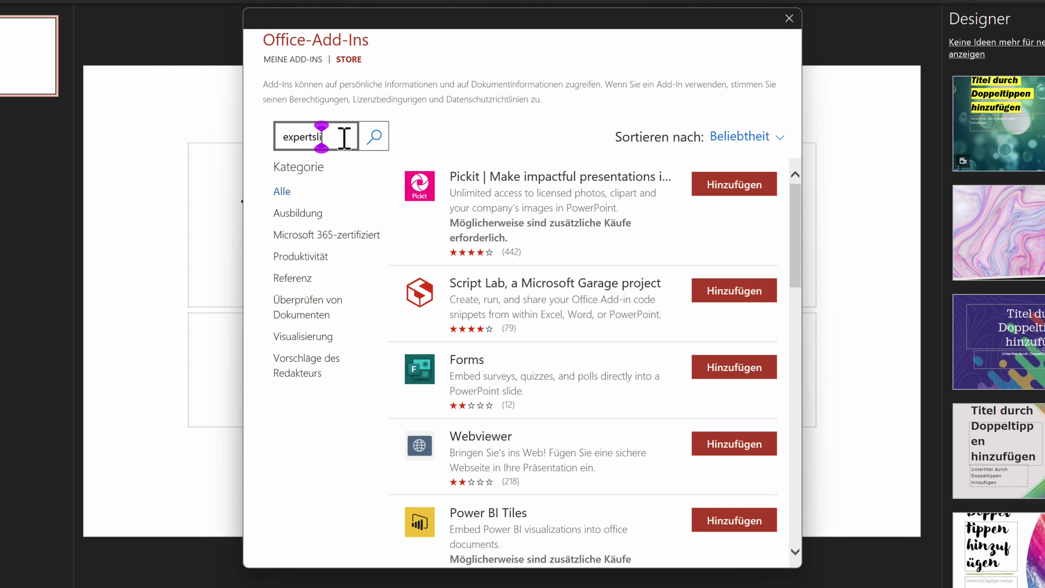
pyautogui.write('ides')
pyautogui.press('Return')
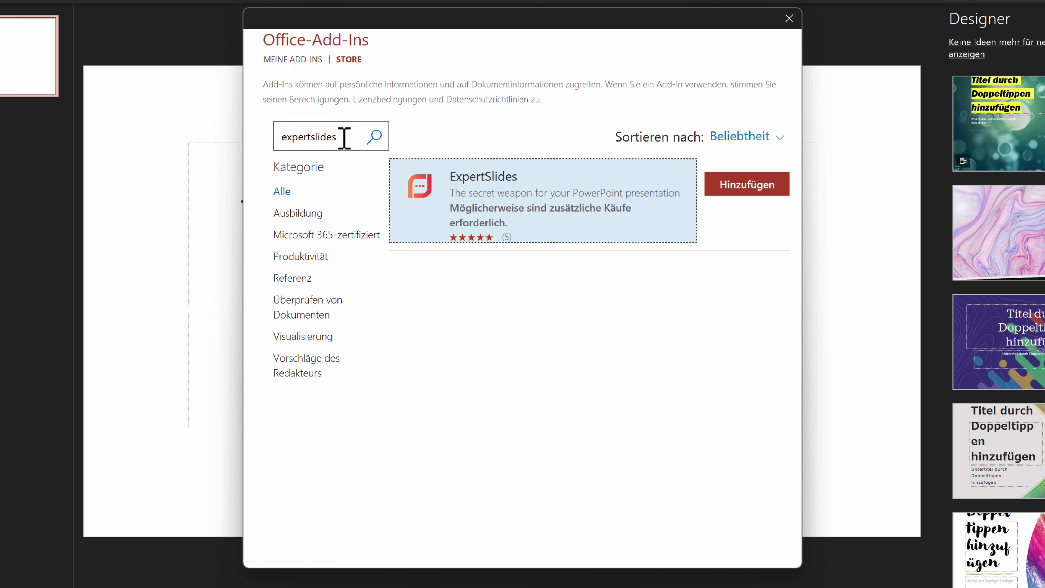
pyautogui.click(748, 185)
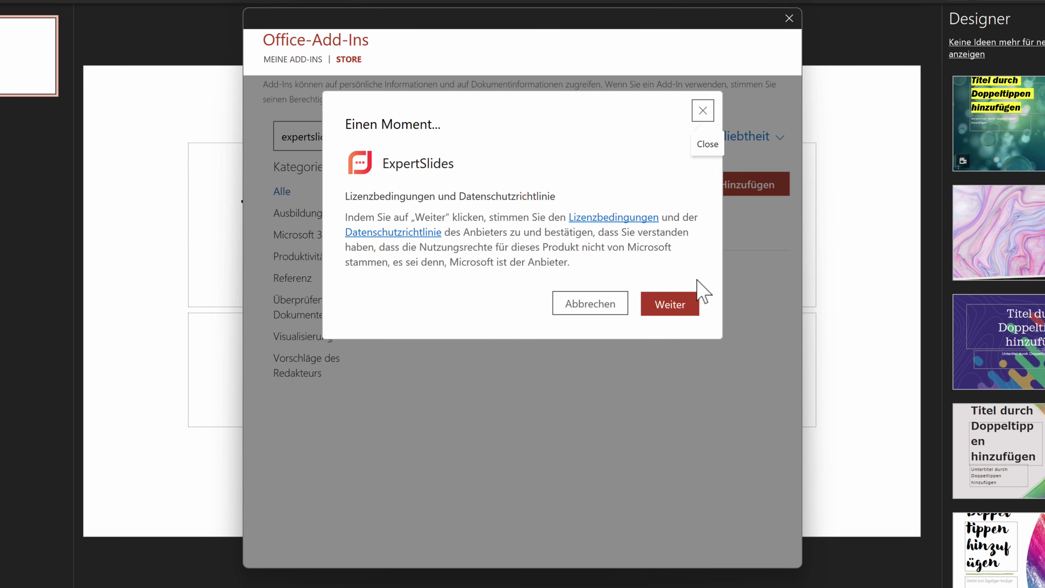
pyautogui.click(685, 311)
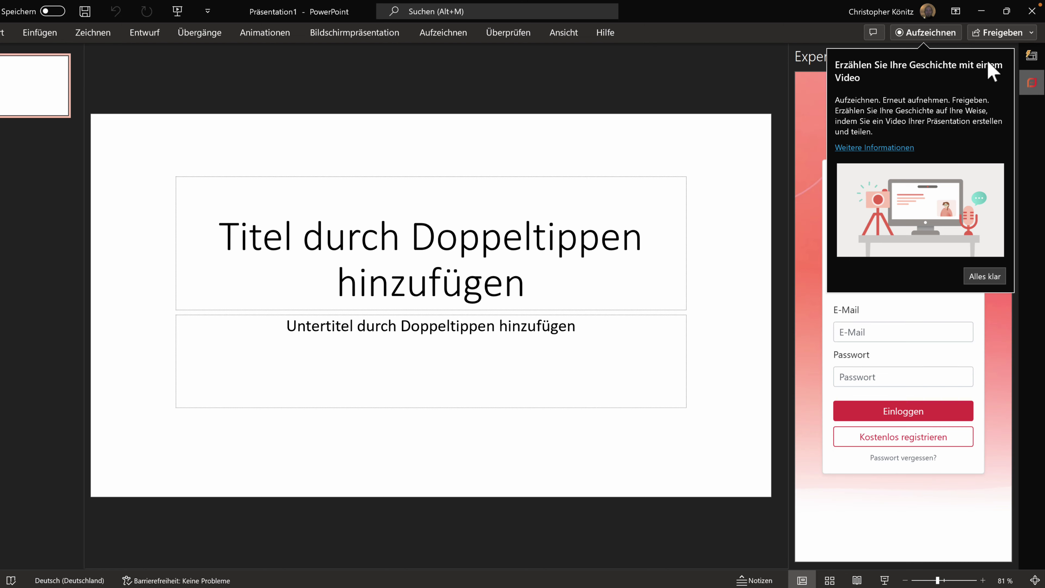
# - Dismiss the recording tip callout so the ExpertSlides slide library is visible
pyautogui.click(989, 276)
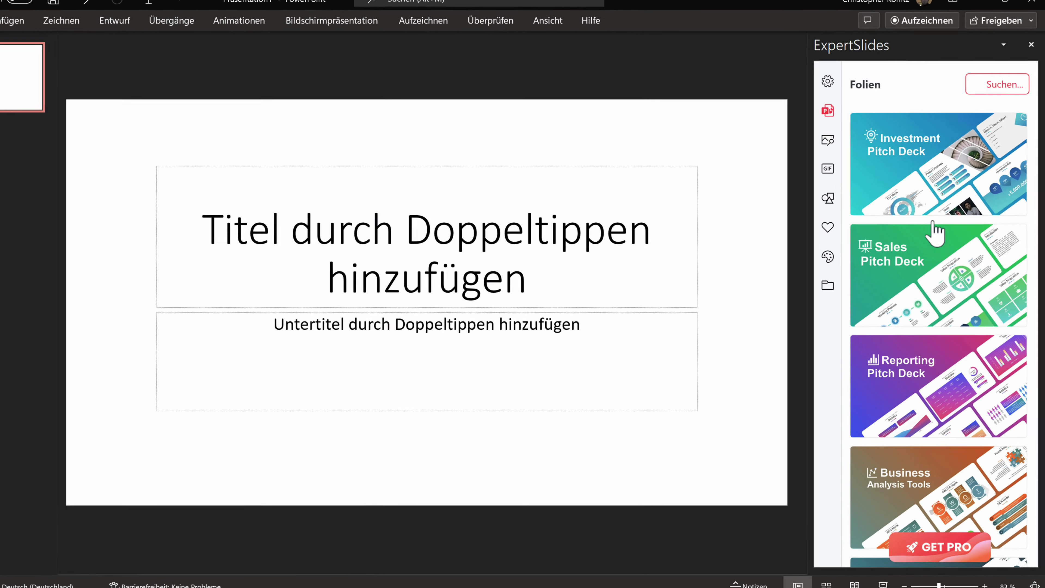
# - Open a pitch deck in ExpertSlides and browse templates like Agenda Slide and Vision Statement
pyautogui.click(935, 233)
pyautogui.scroll(-1, 917, 180)
pyautogui.scroll(-3, 916, 179)
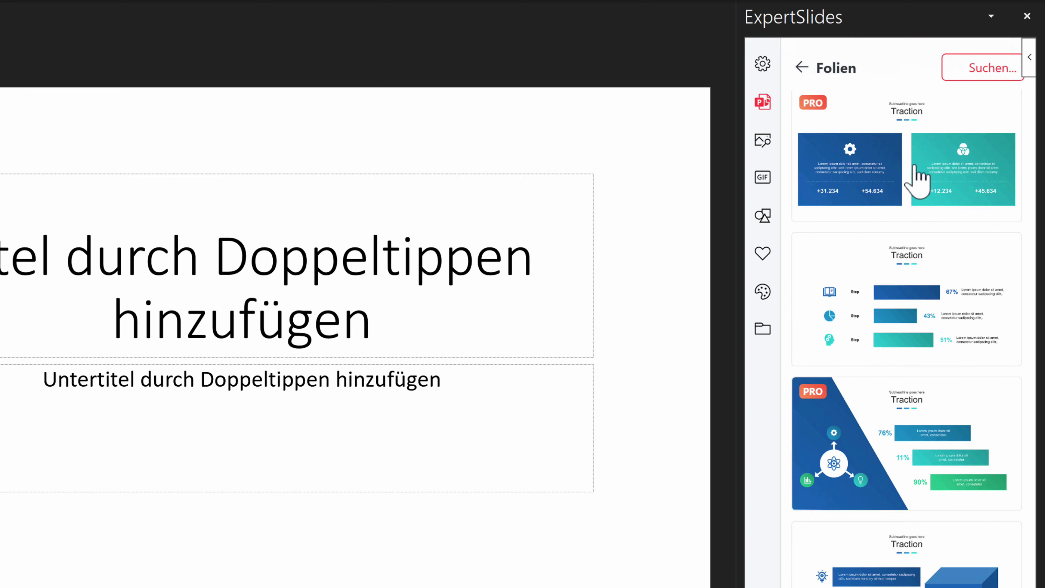
pyautogui.scroll(-3, 918, 180)
pyautogui.scroll(-5, 916, 180)
pyautogui.scroll(5, 917, 180)
pyautogui.scroll(10, 917, 180)
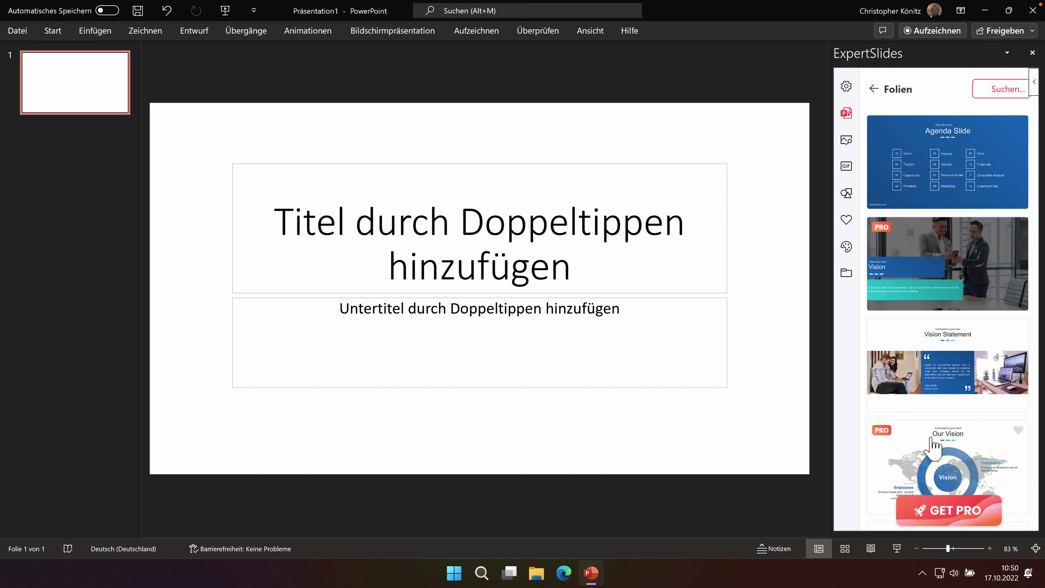
pyautogui.moveTo(947, 262)
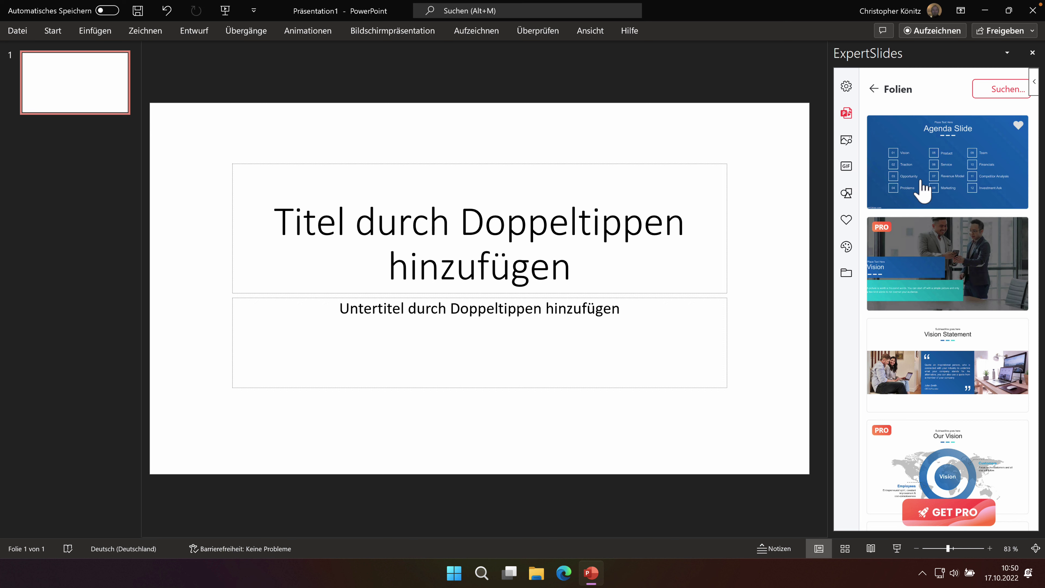
pyautogui.moveTo(947, 162)
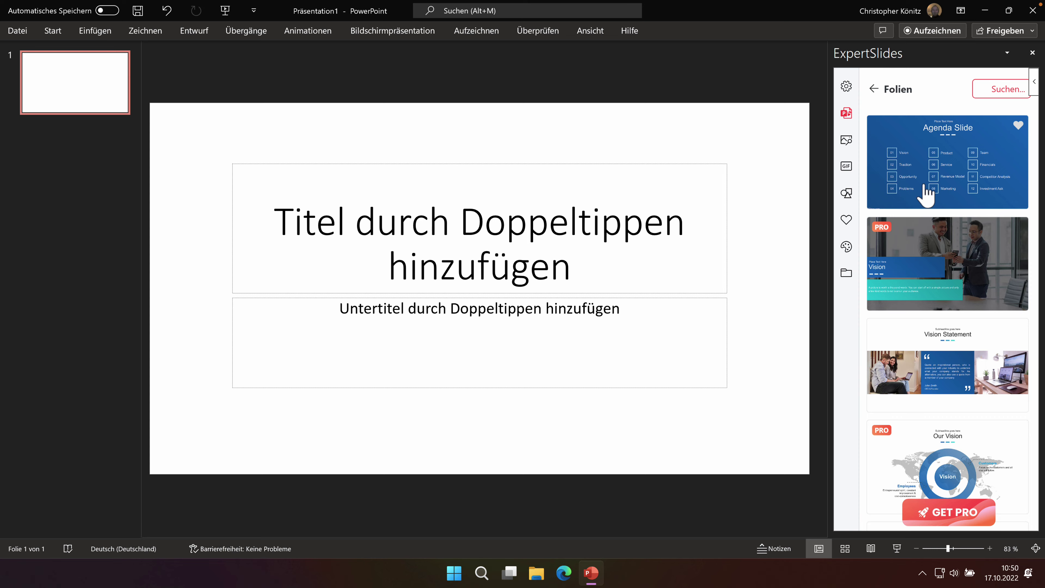
pyautogui.scroll(-2, 928, 192)
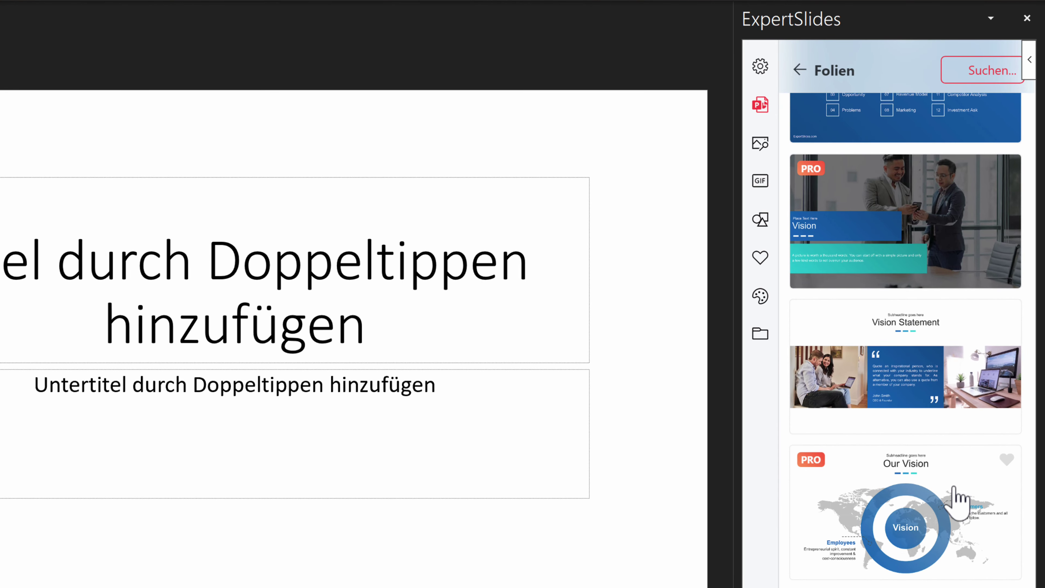
pyautogui.scroll(-2, 954, 474)
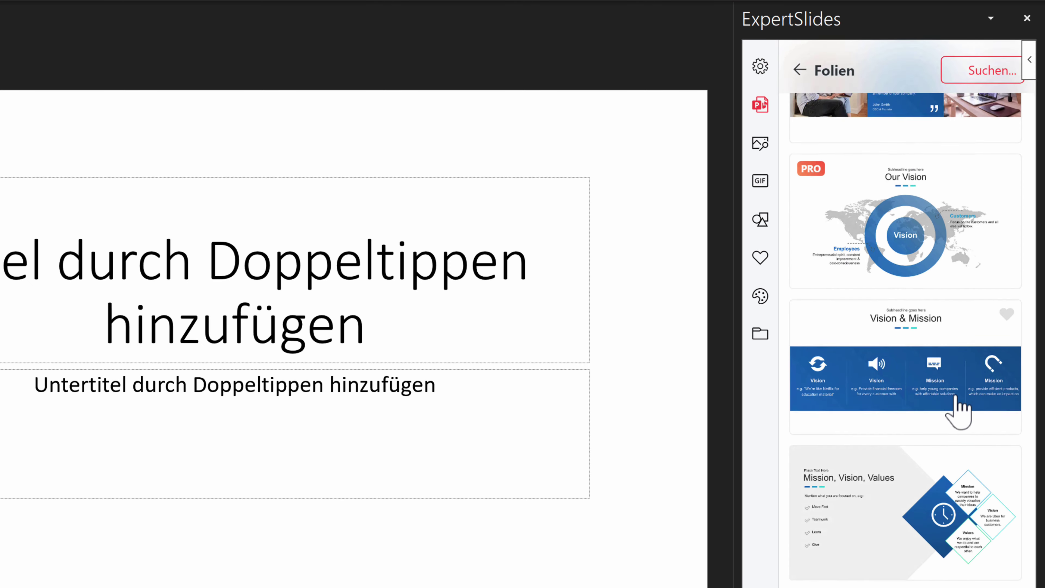
pyautogui.scroll(-2, 955, 408)
pyautogui.scroll(-4, 952, 515)
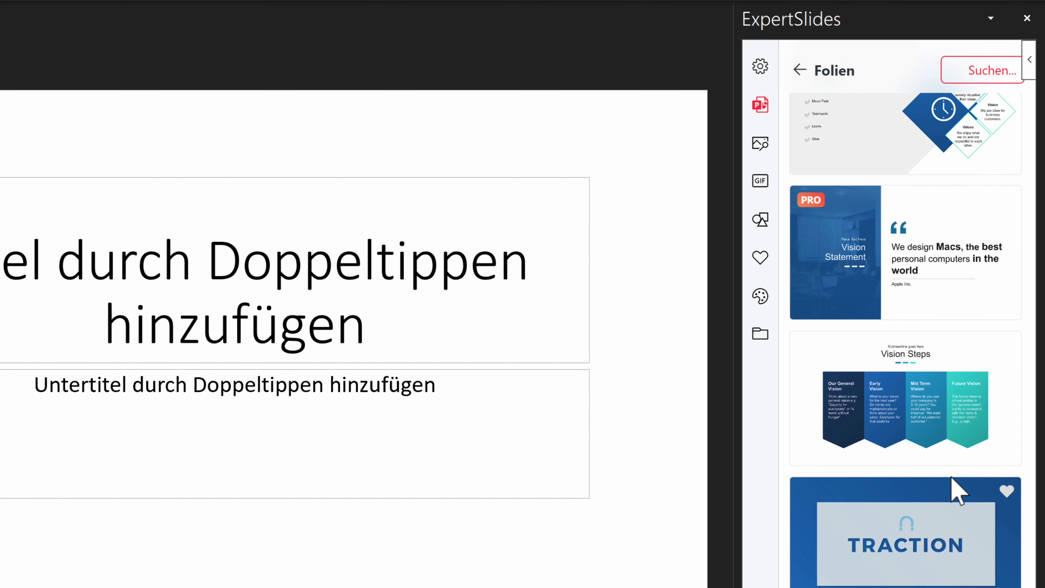
pyautogui.scroll(10, 951, 478)
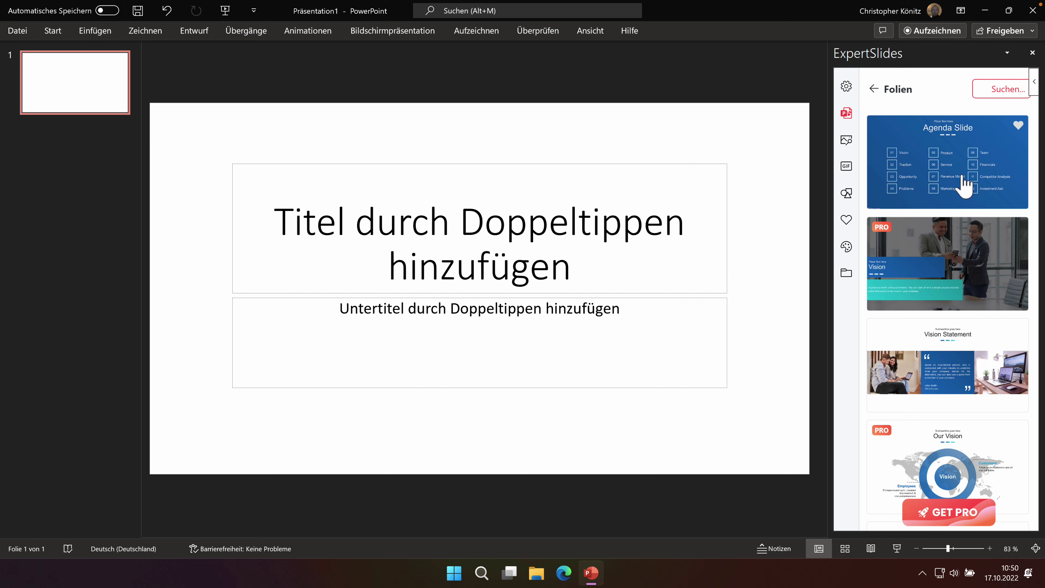
# - Insert the Agenda Slide and Vision Statement templates into the presentation
pyautogui.moveTo(962, 178); pyautogui.dragTo(936, 171)
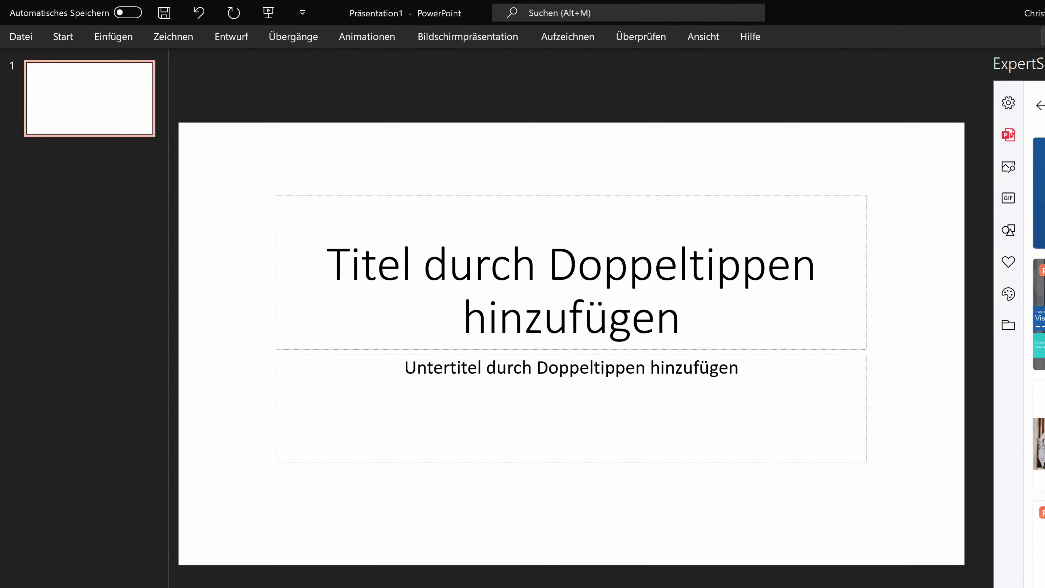
pyautogui.click(928, 490)
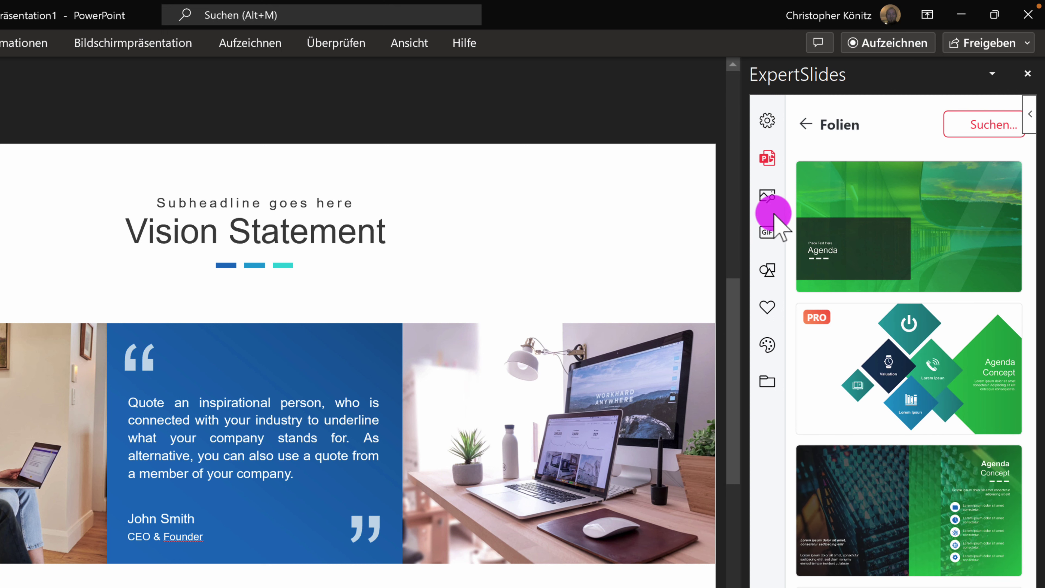
# - Insert the green Agenda Concept slide and show the favourite templates
pyautogui.moveTo(909, 510)
pyautogui.click(1007, 459)
pyautogui.click(767, 306)
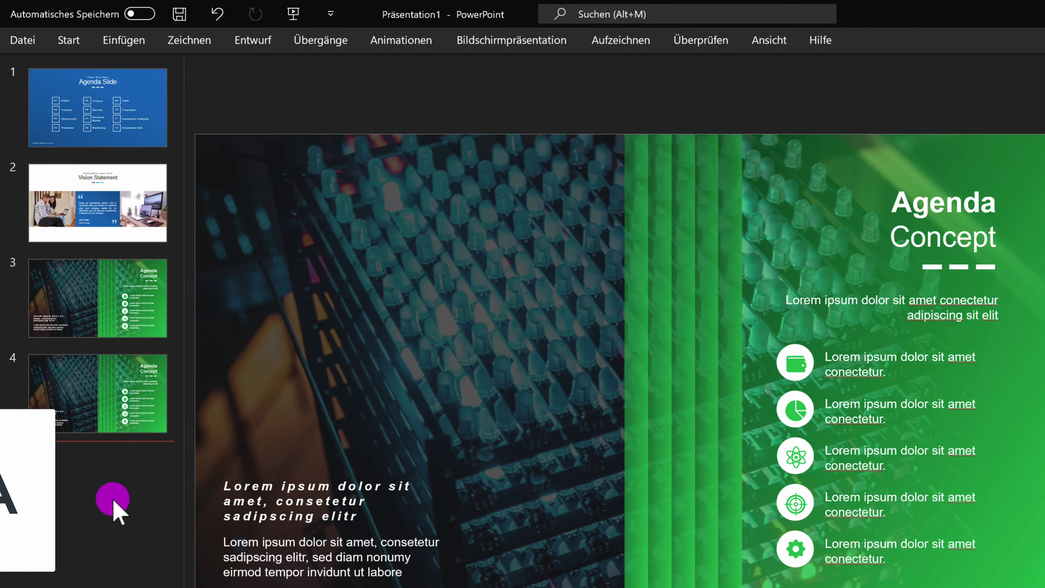
# - Select all slides and set ExpertSlides colour choice to 'Eigene Farben benutzen'
pyautogui.hotkey('ctrl', 'a')
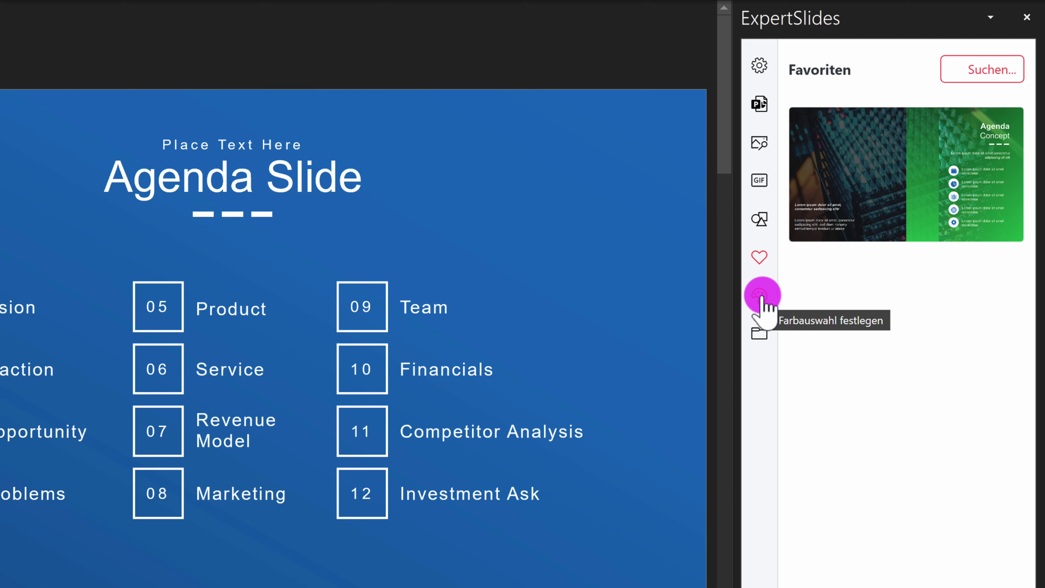
pyautogui.click(761, 298)
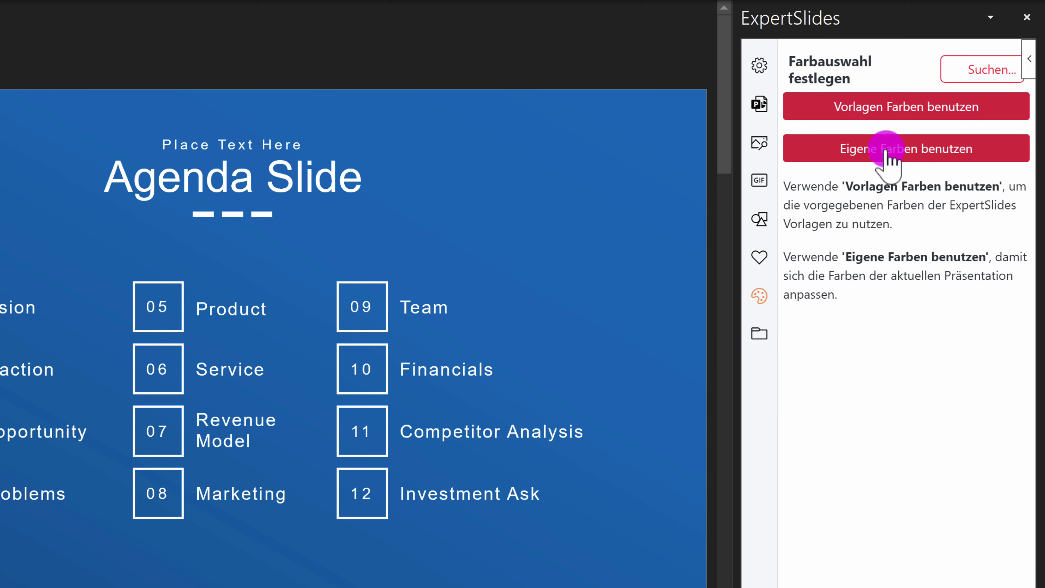
pyautogui.click(885, 150)
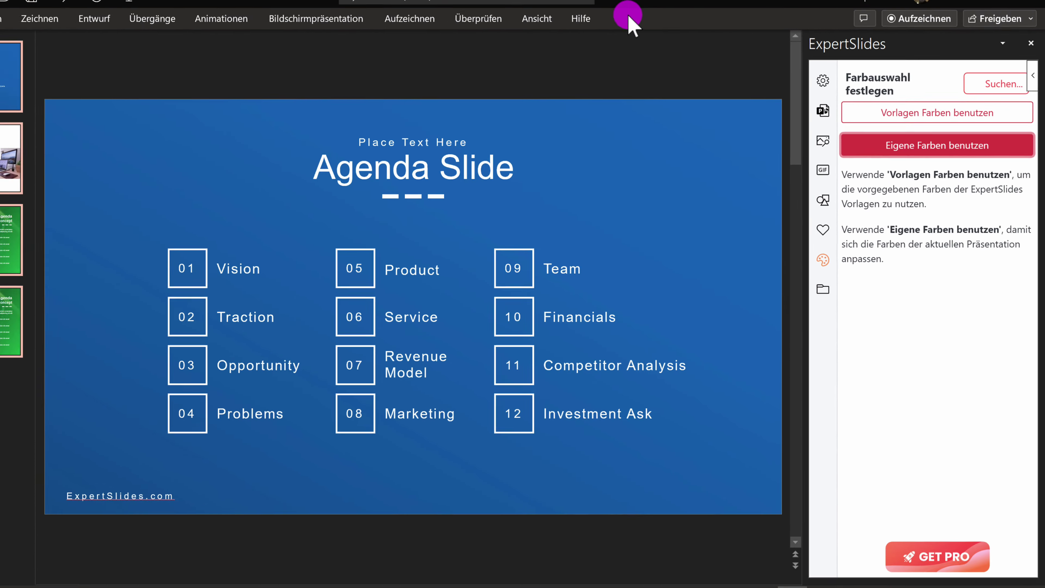
pyautogui.click(638, 13)
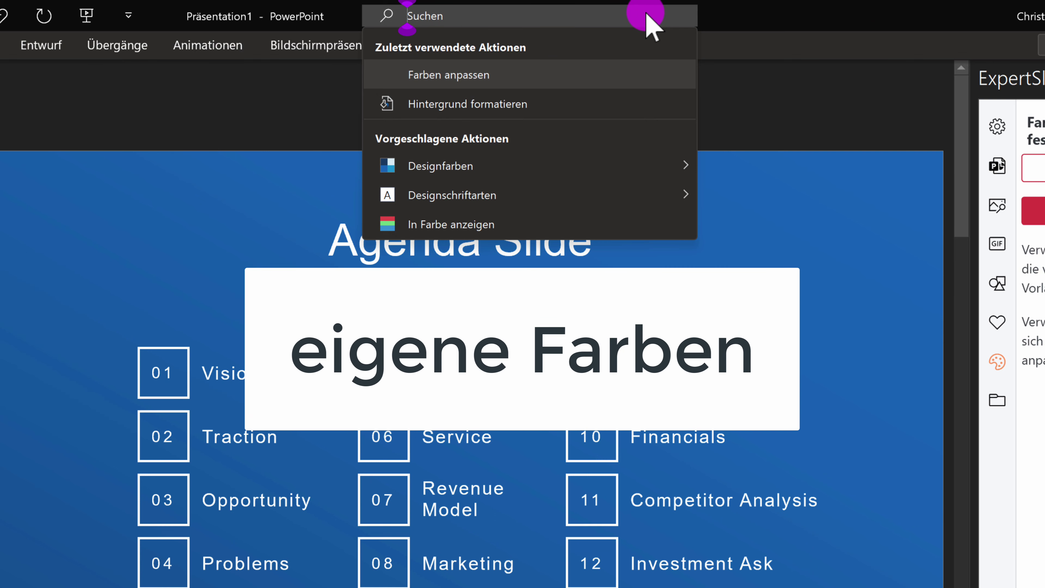
# - Save custom theme colours with Akzent 1 set to purple (Lila)
pyautogui.click(473, 74)
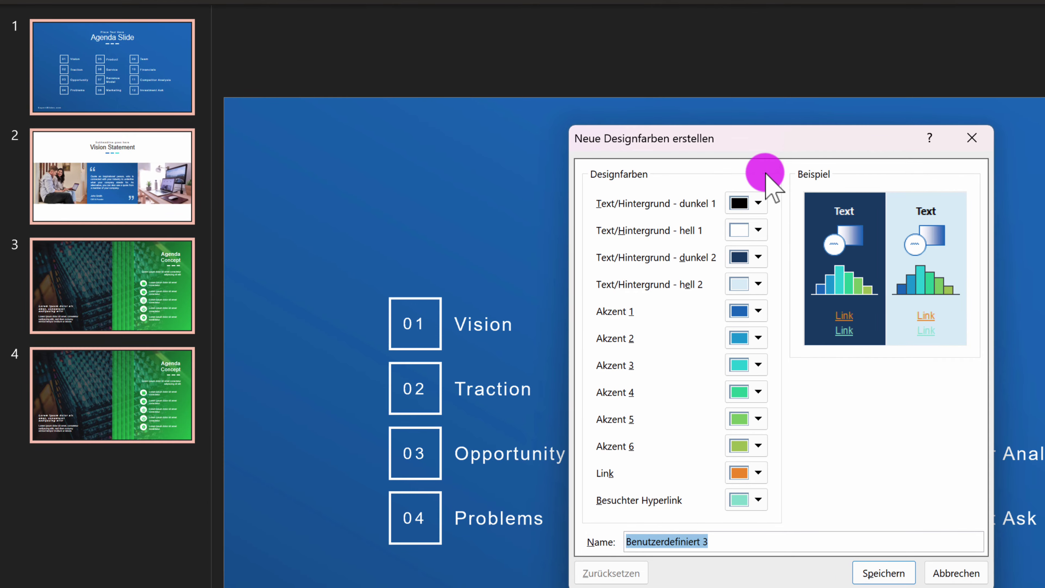
pyautogui.click(759, 311)
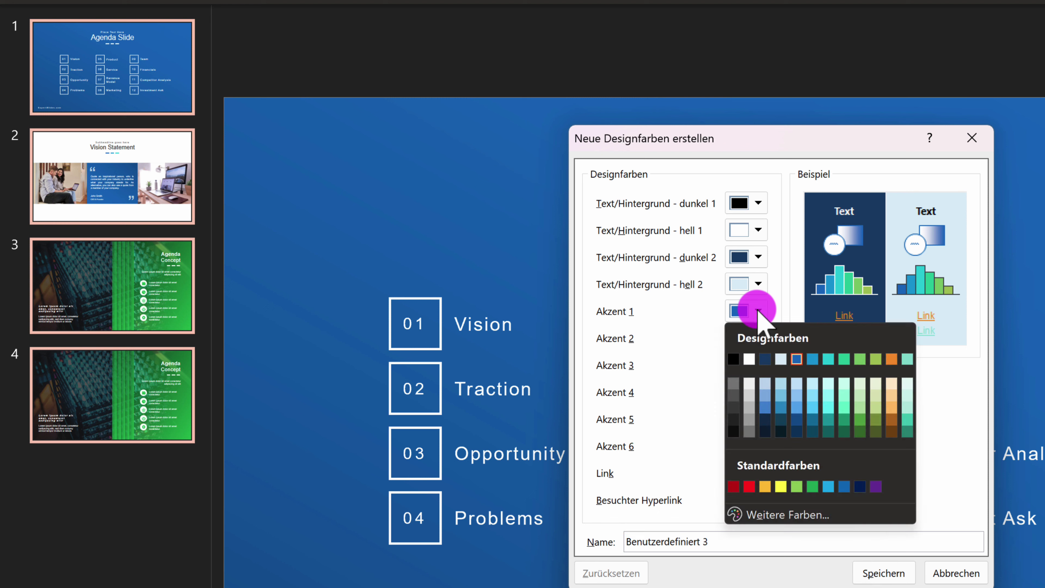
pyautogui.click(875, 486)
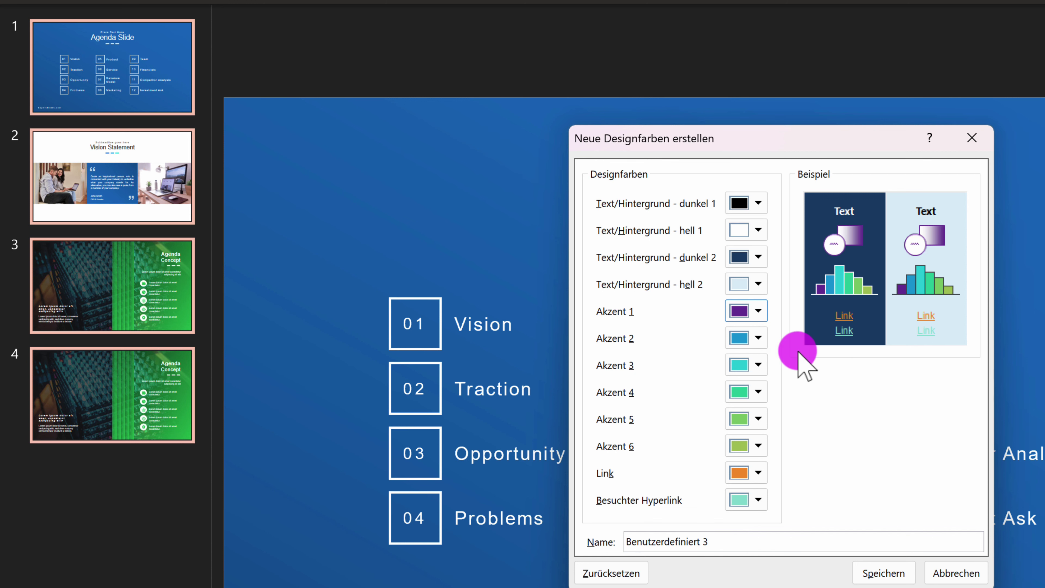
pyautogui.click(880, 568)
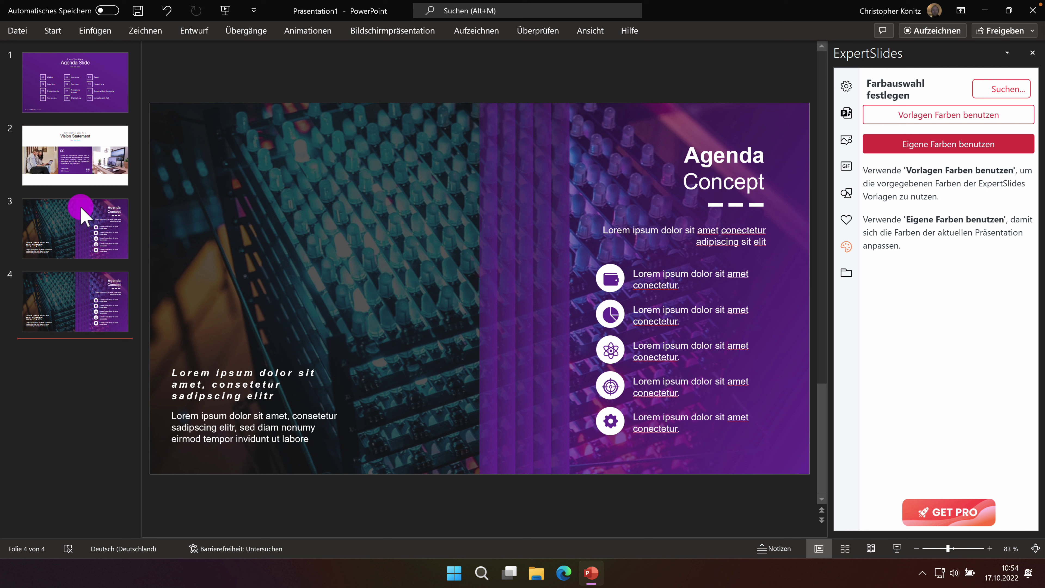
# - Add a fifth slide at the end and delete its picture placeholder
pyautogui.rightClick(65, 359)
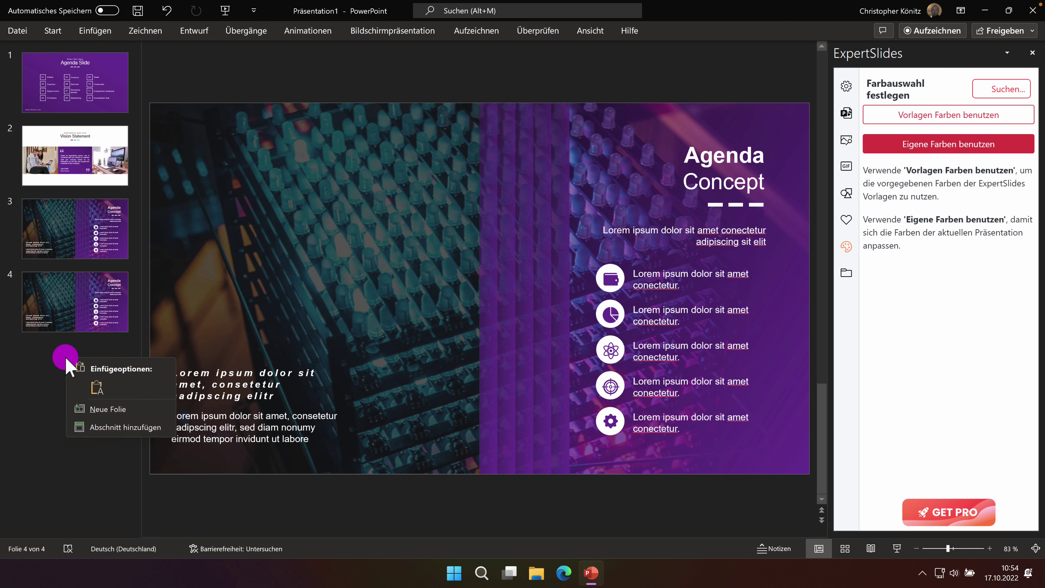
pyautogui.click(105, 409)
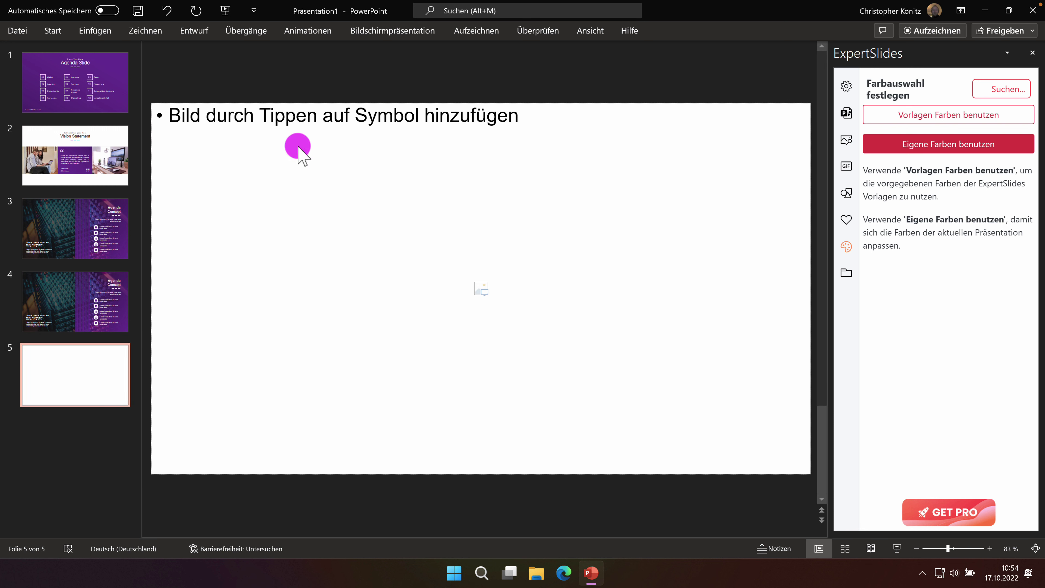
pyautogui.click(457, 120)
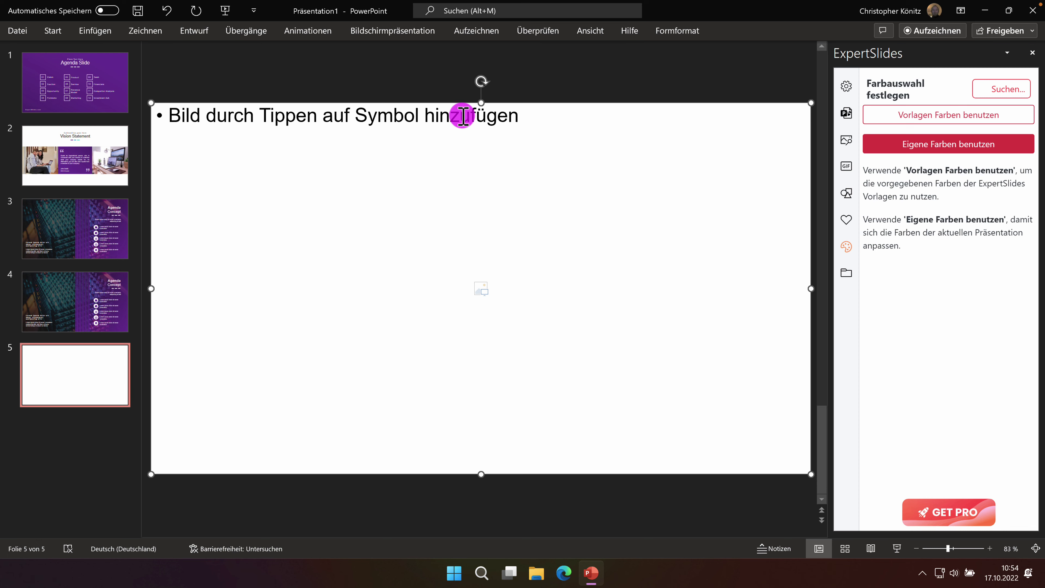
pyautogui.press('Delete')
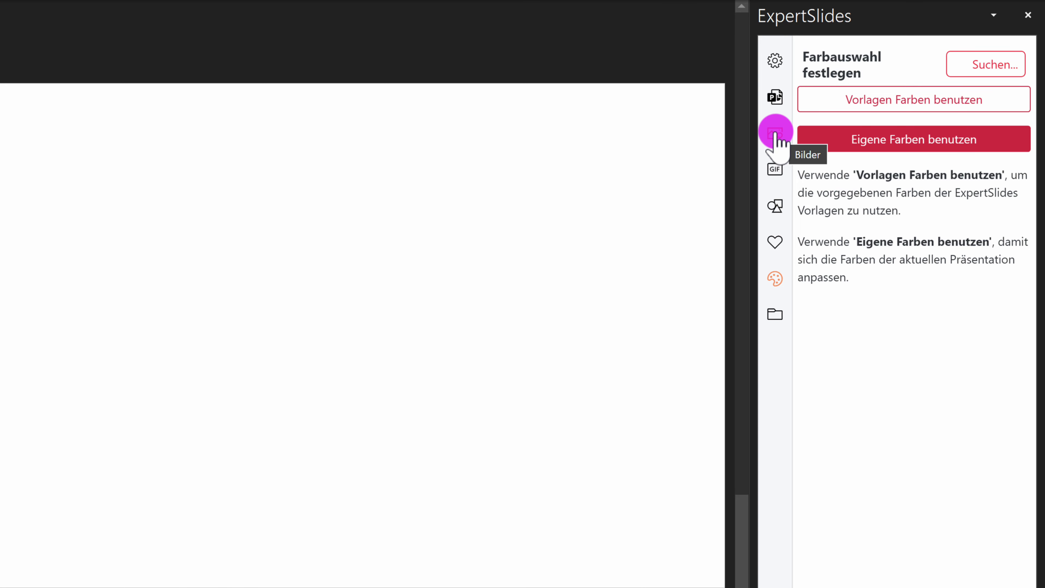
# - Search the ExpertSlides photo library for 'elearning' images
pyautogui.click(775, 134)
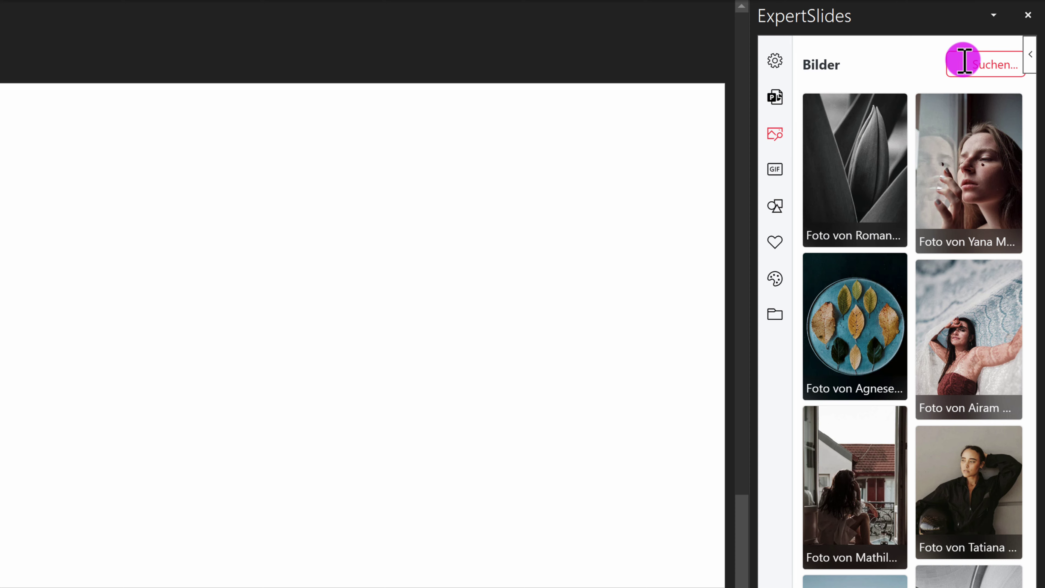
pyautogui.click(966, 61)
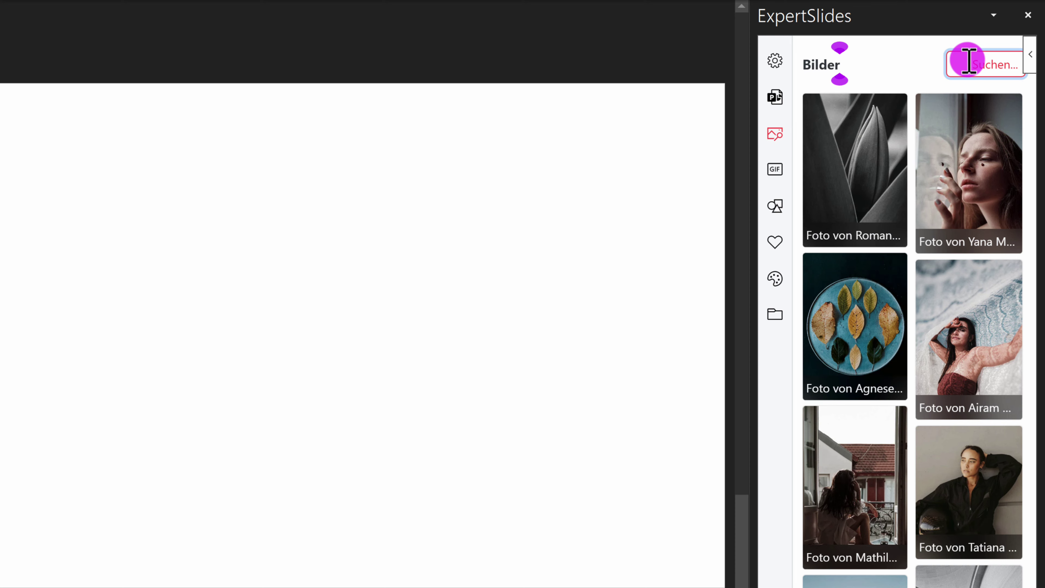
pyautogui.write('elea')
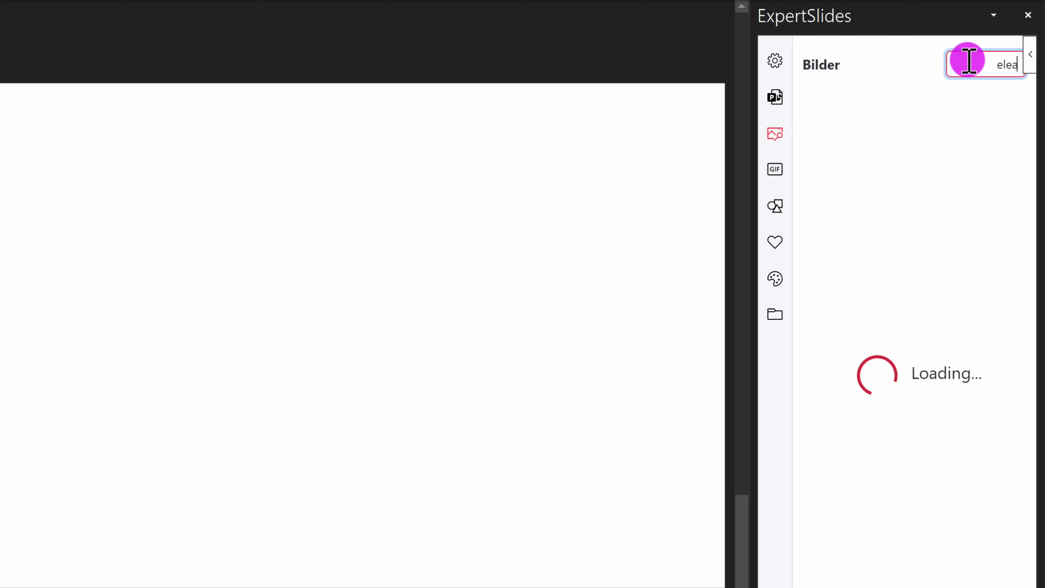
pyautogui.write('rning')
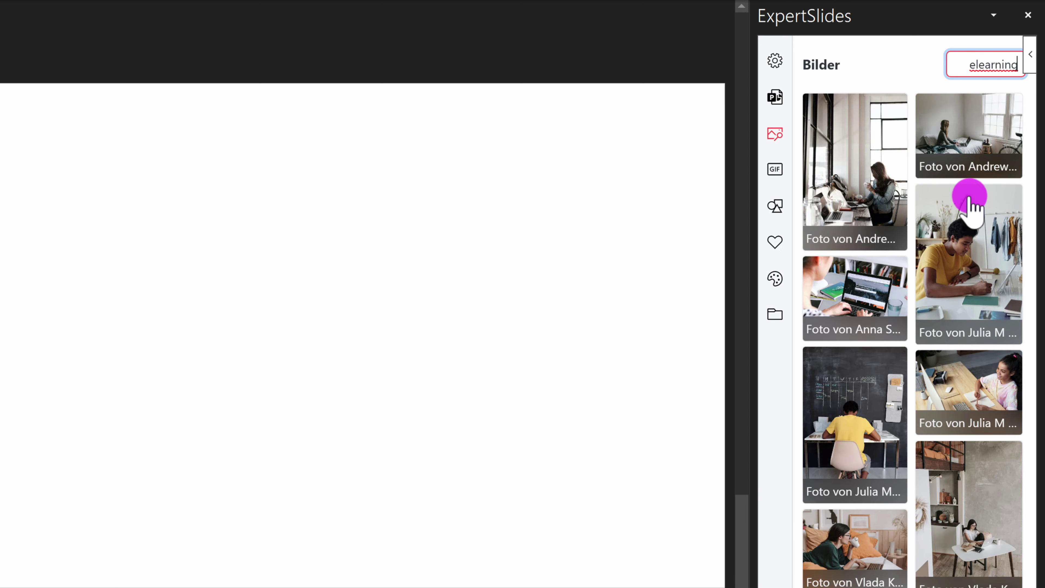
pyautogui.scroll(-5, 878, 210)
pyautogui.scroll(5, 873, 198)
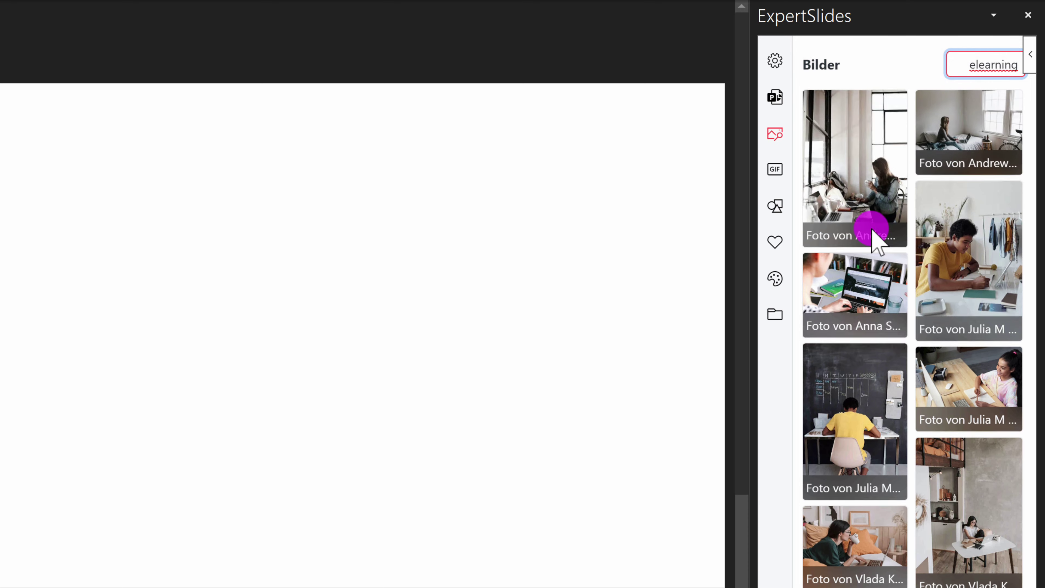
# - Insert the woman-at-laptop photo, then move and enlarge it to fill the slide
pyautogui.click(878, 295)
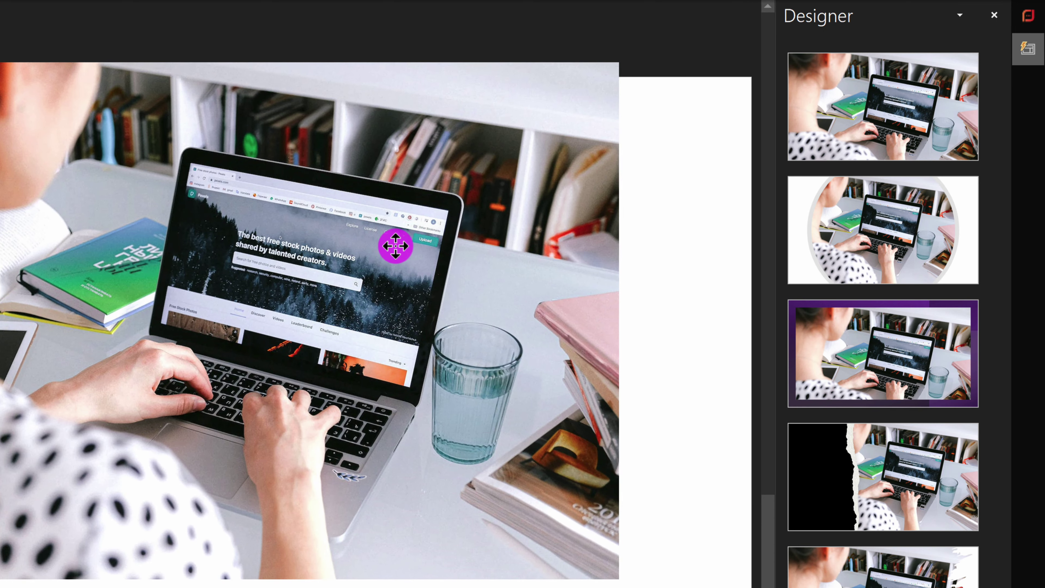
pyautogui.moveTo(423, 247); pyautogui.dragTo(353, 234)
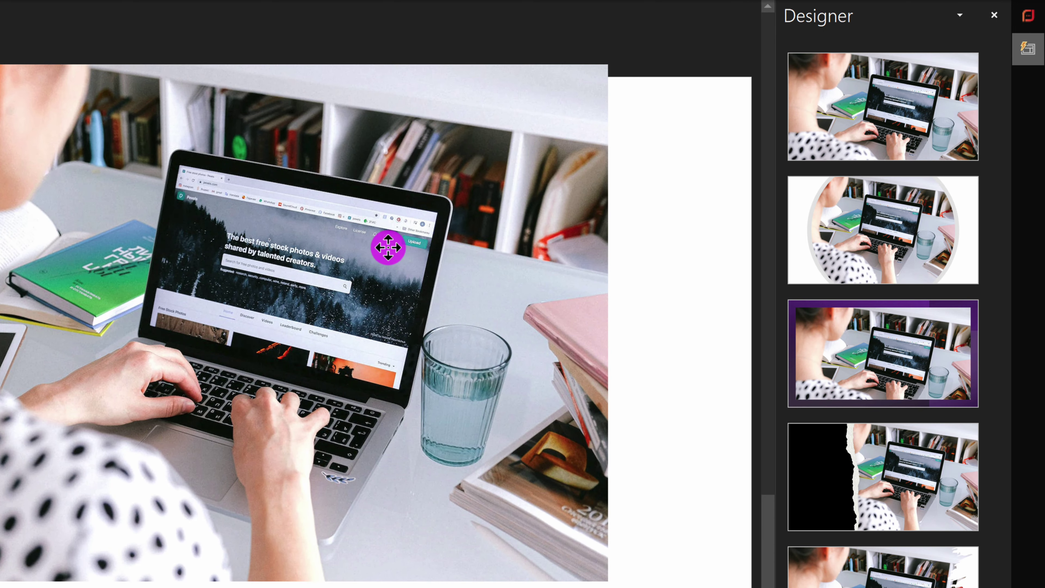
pyautogui.moveTo(608, 581); pyautogui.dragTo(750, 587)
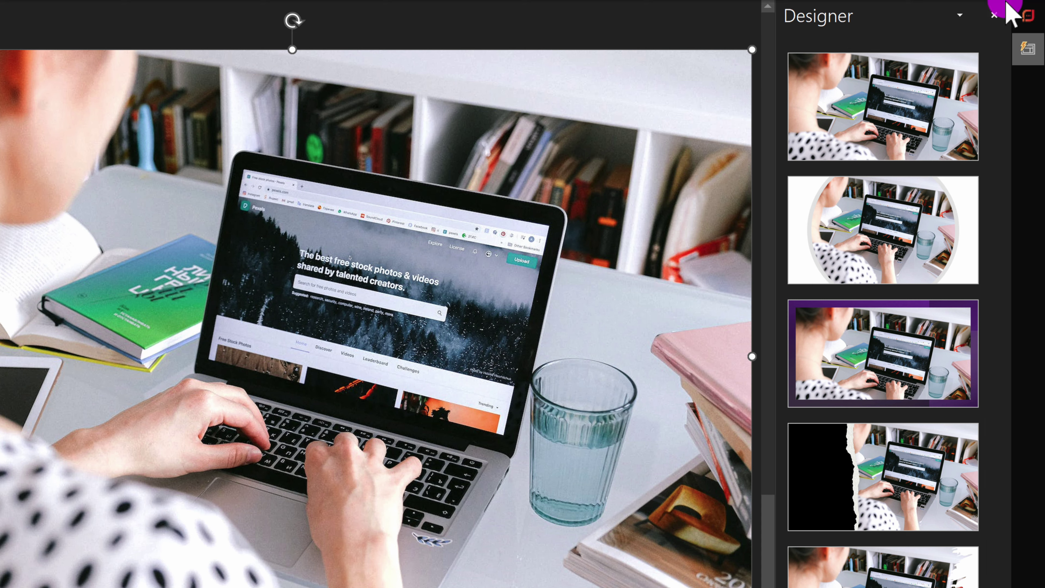
pyautogui.click(1028, 15)
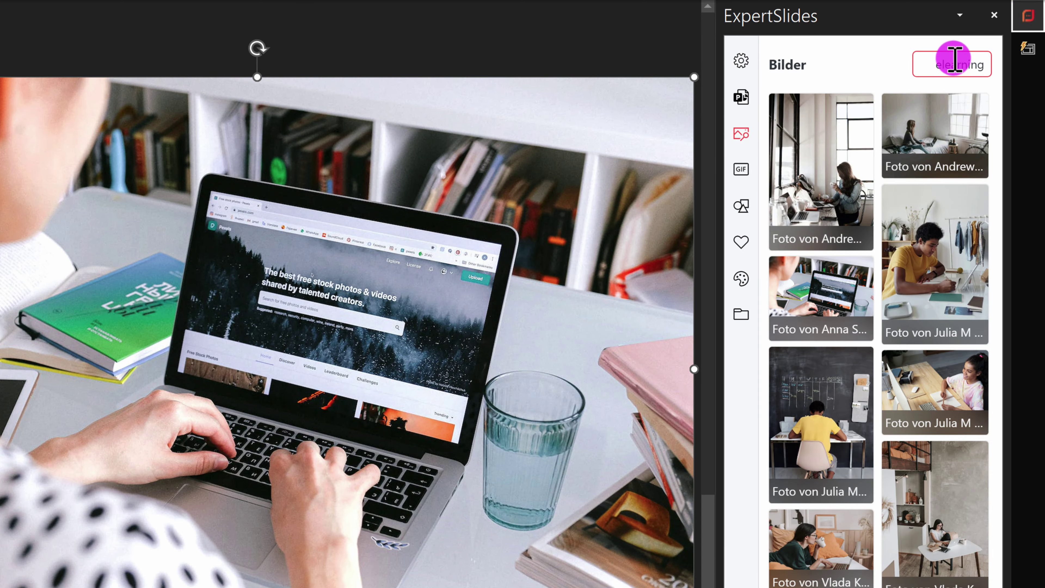
# - Clear the 'elearning' term from the ExpertSlides photo search
pyautogui.rightClick(955, 66)
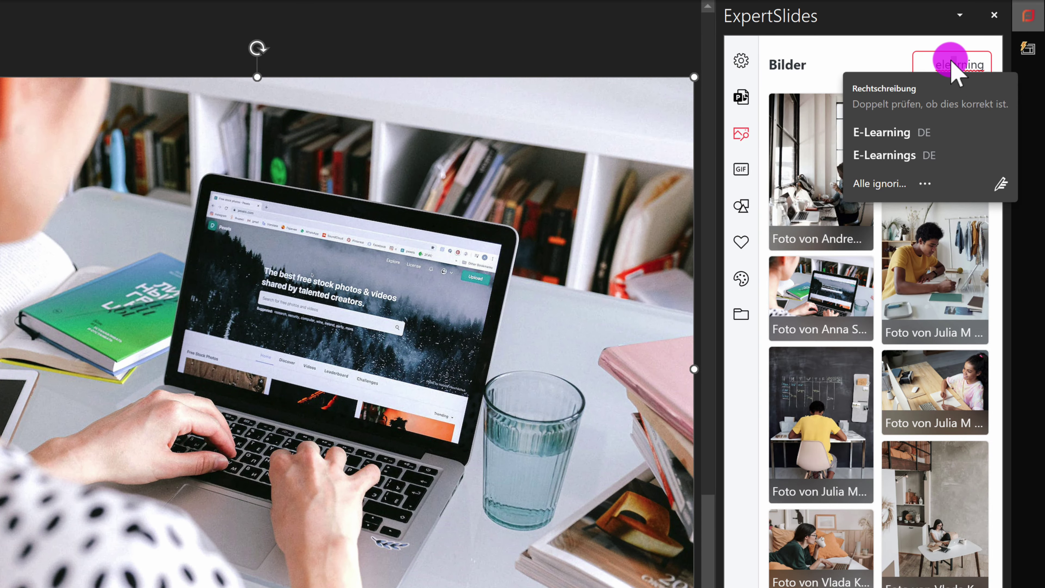
pyautogui.doubleClick(956, 65)
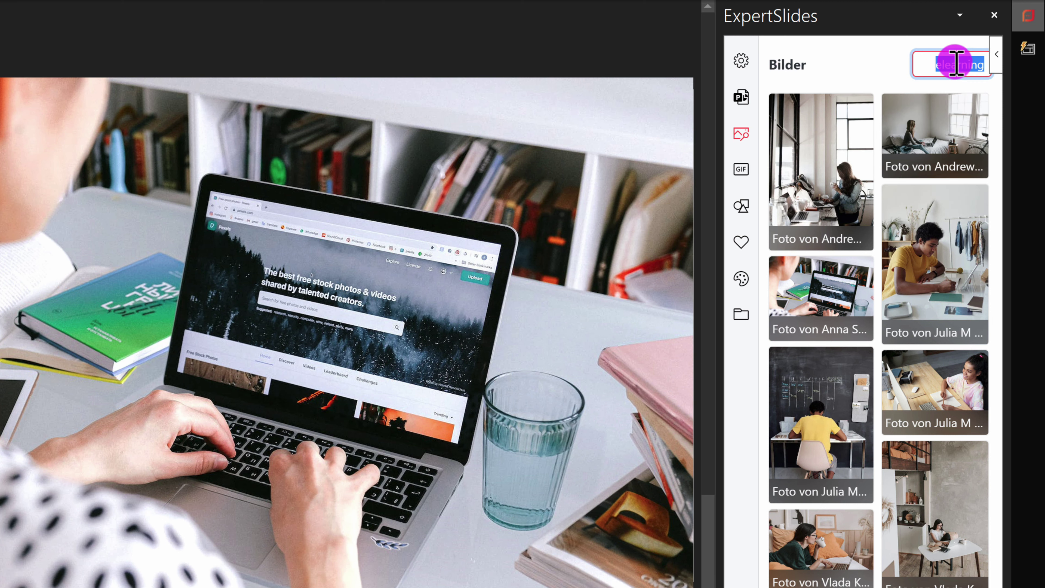
pyautogui.press('BackSpace')
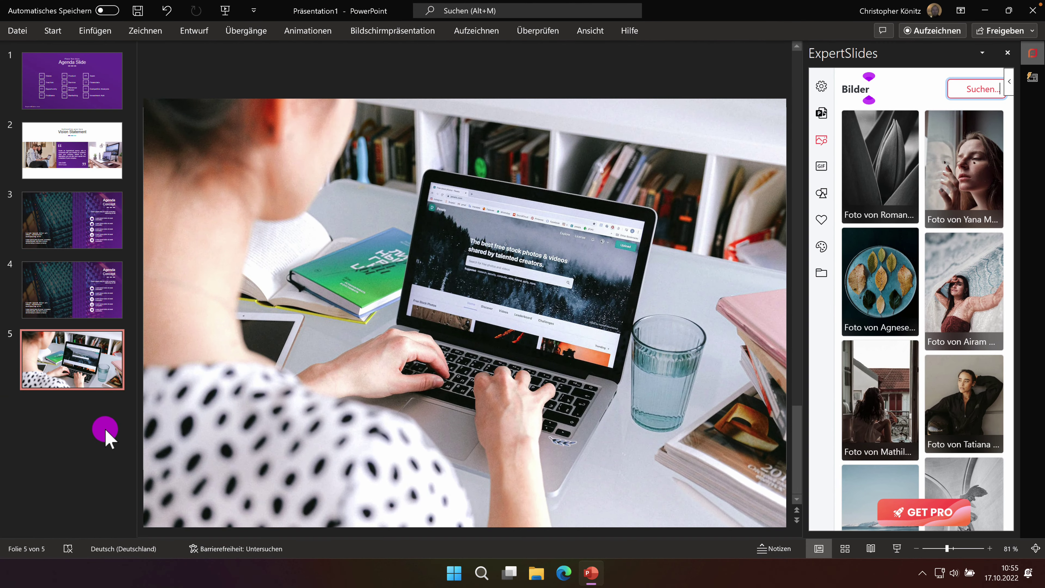
# - Add a sixth slide after slide 5 and delete its content placeholder
pyautogui.rightClick(70, 426)
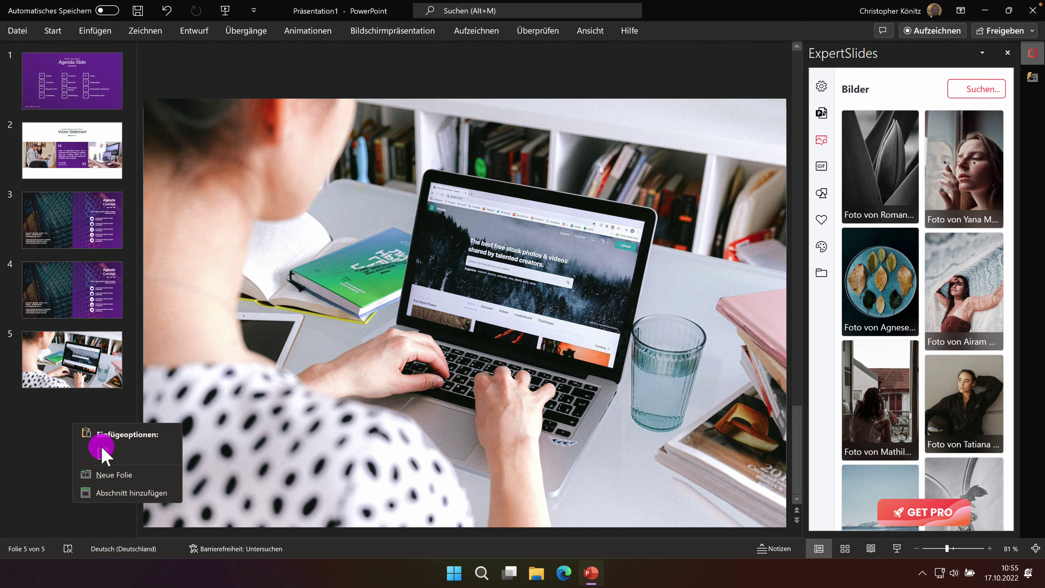
pyautogui.click(110, 471)
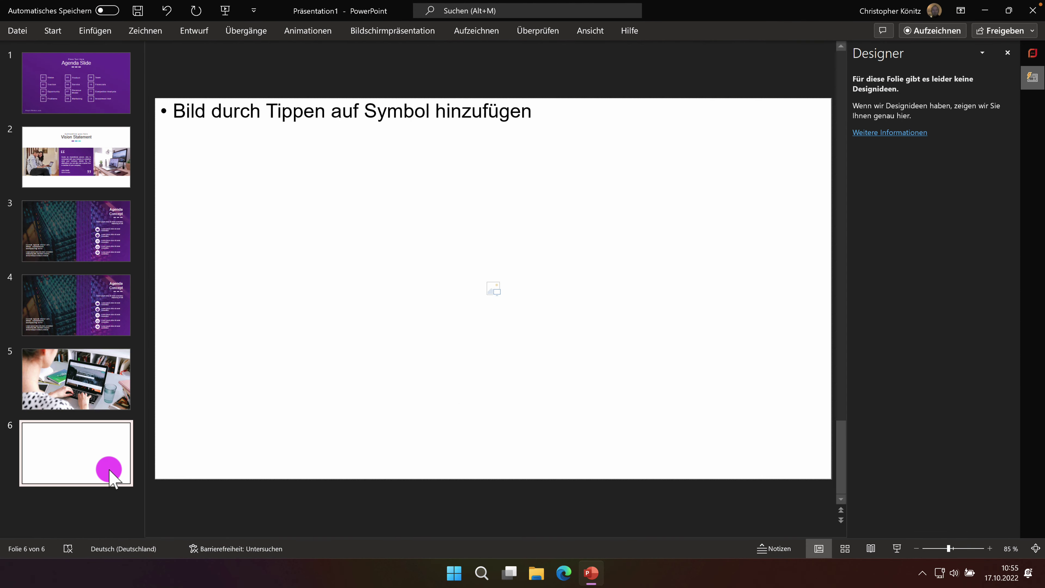
pyautogui.click(394, 112)
pyautogui.press('Delete')
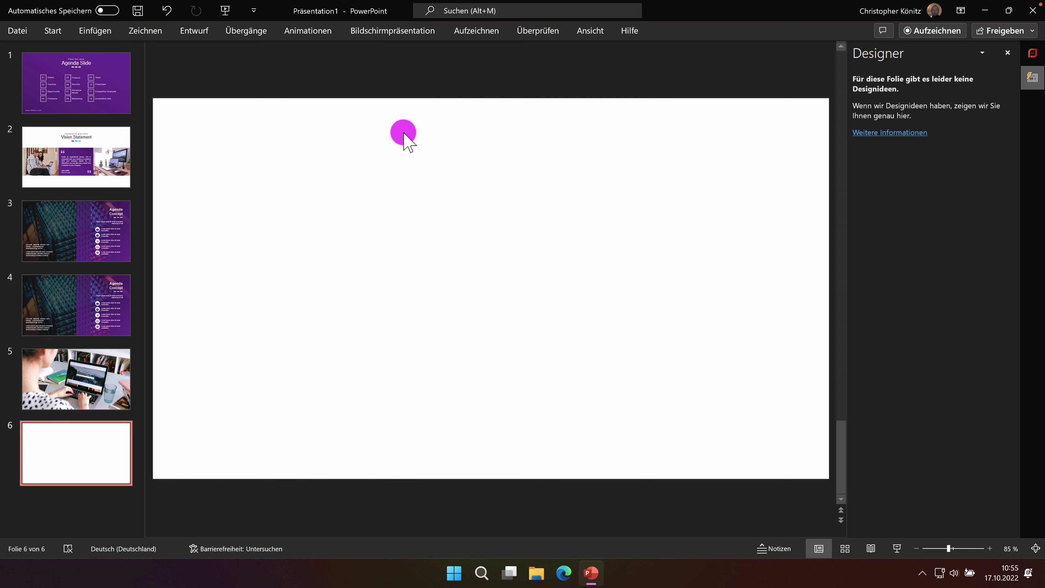
# - Insert the baseball High Five GIF from ExpertSlides' GIF library, then delete it from the slide
pyautogui.click(1032, 54)
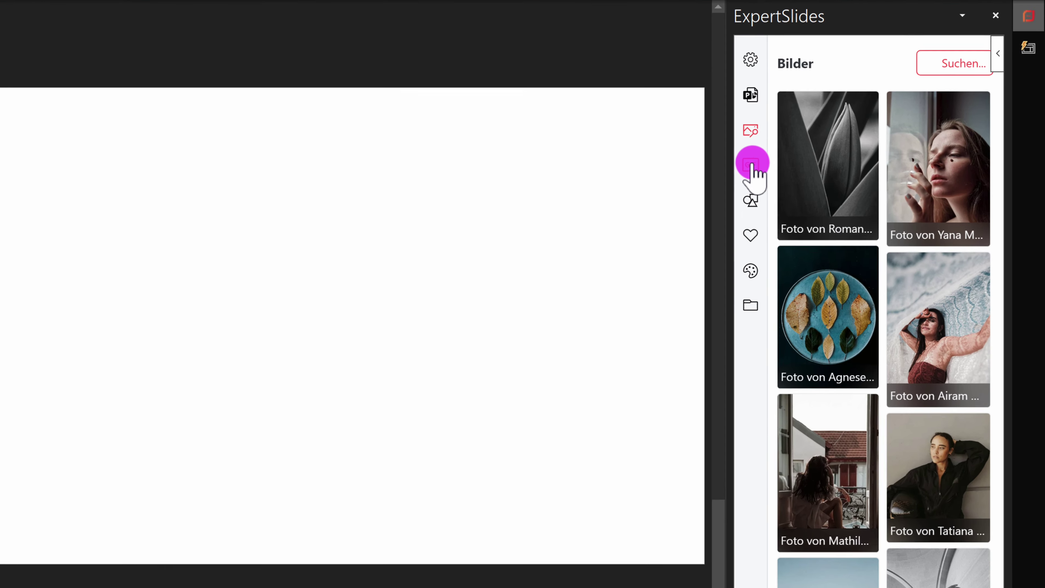
pyautogui.click(751, 164)
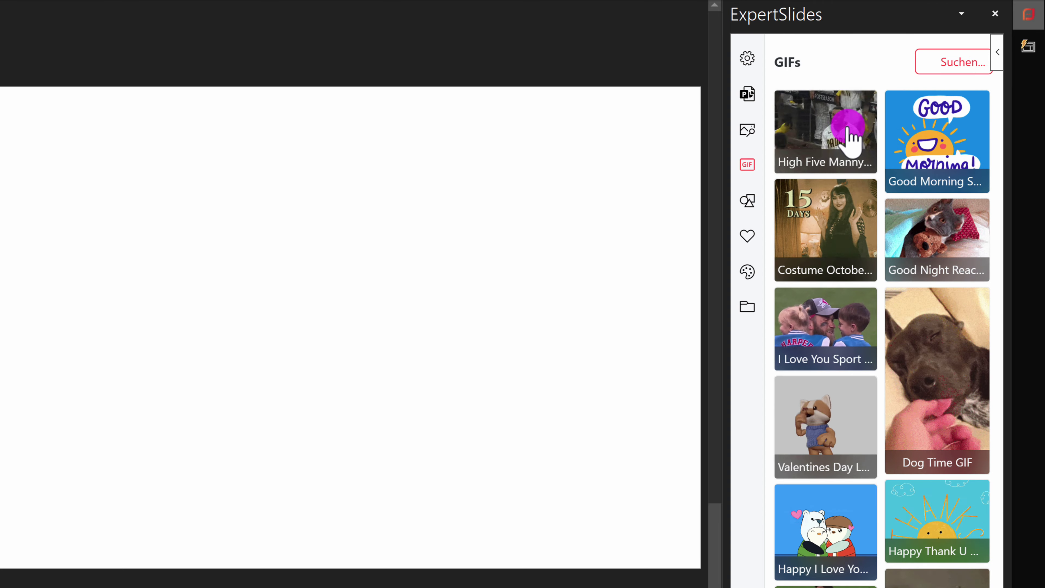
pyautogui.click(848, 138)
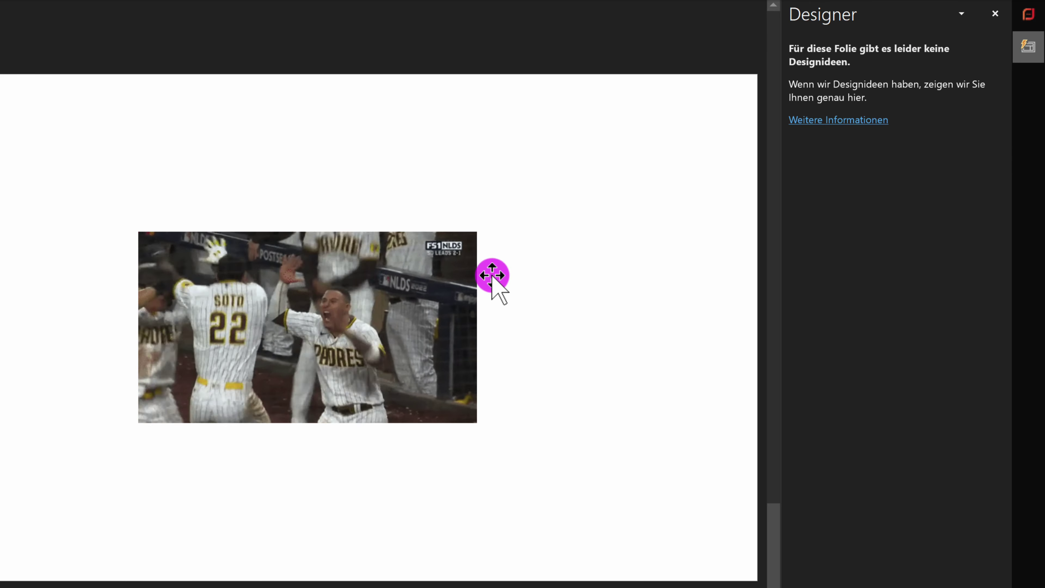
pyautogui.click(438, 289)
pyautogui.press('Delete')
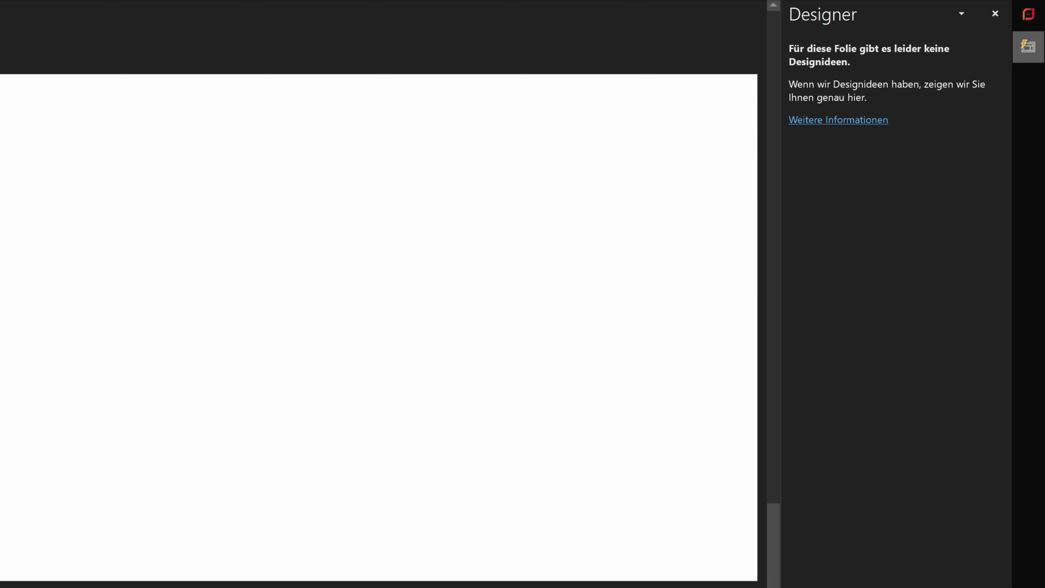
# - Insert the Good Night cat GIF and enlarge it to fill most of slide 6
pyautogui.click(1029, 8)
pyautogui.click(945, 228)
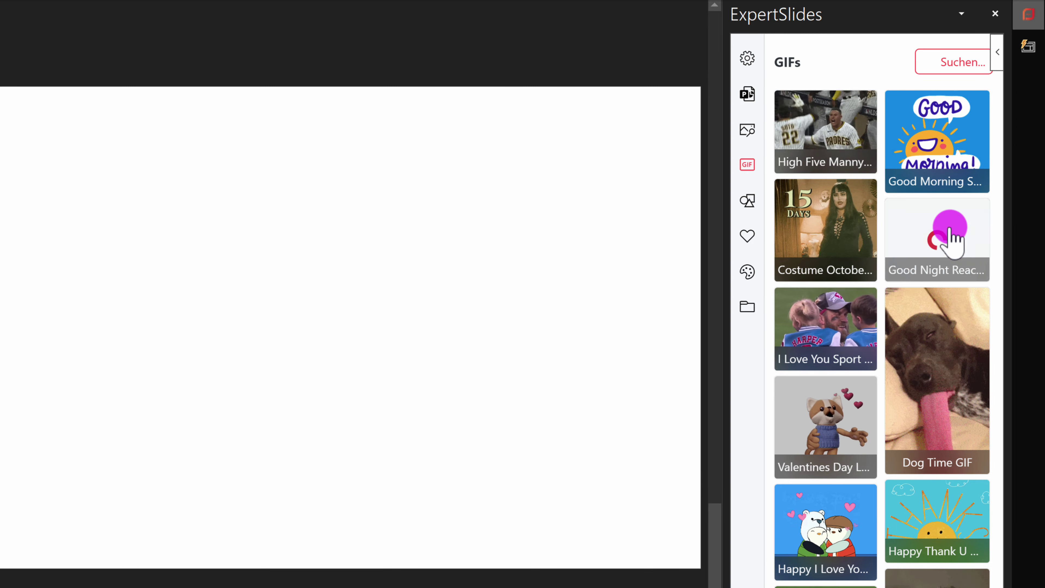
pyautogui.click(618, 300)
pyautogui.moveTo(385, 334); pyautogui.dragTo(204, 228)
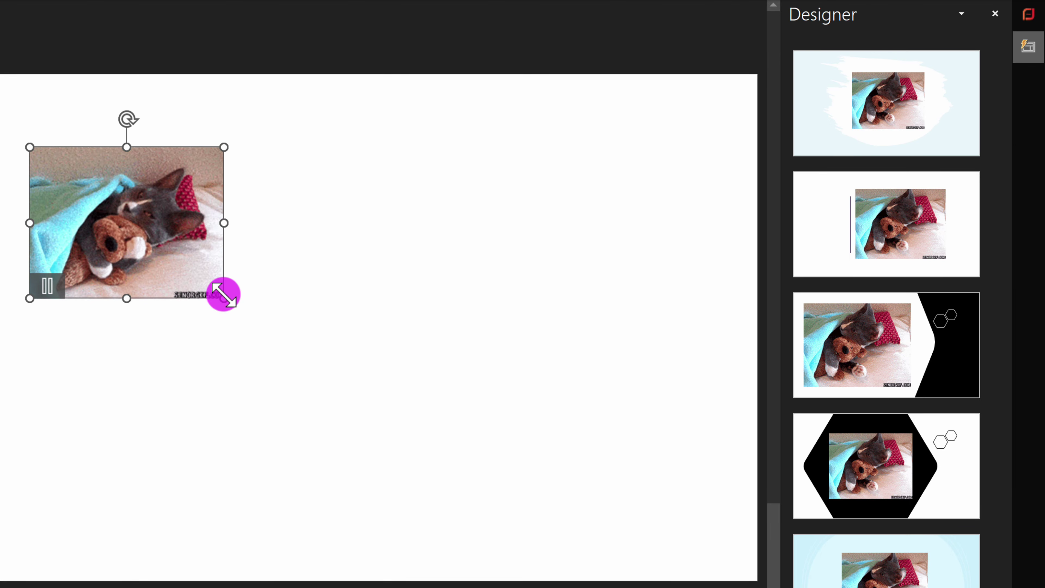
pyautogui.moveTo(225, 298); pyautogui.dragTo(568, 463)
pyautogui.click(635, 369)
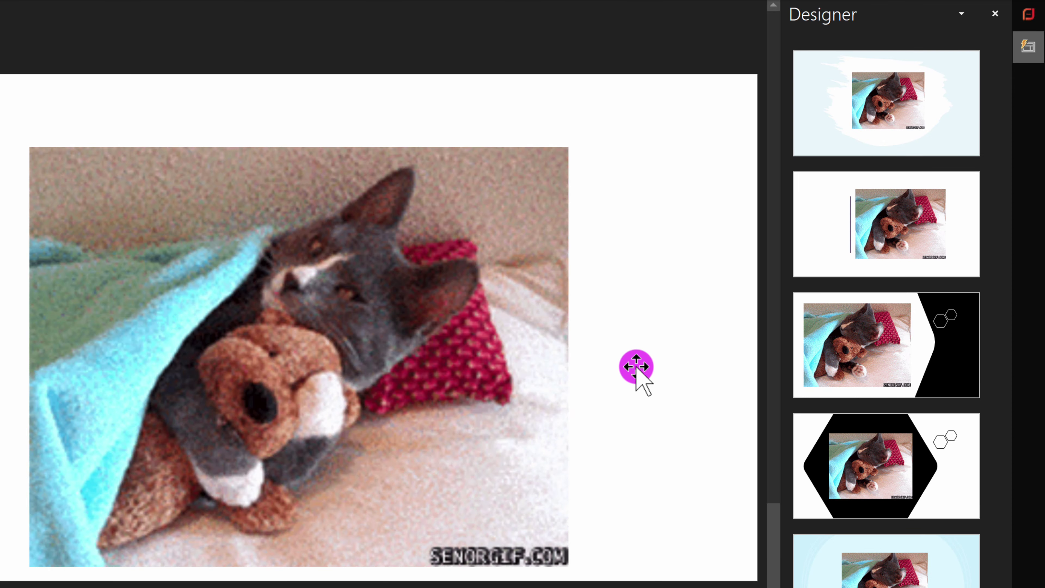
pyautogui.moveTo(288, 315); pyautogui.dragTo(355, 273)
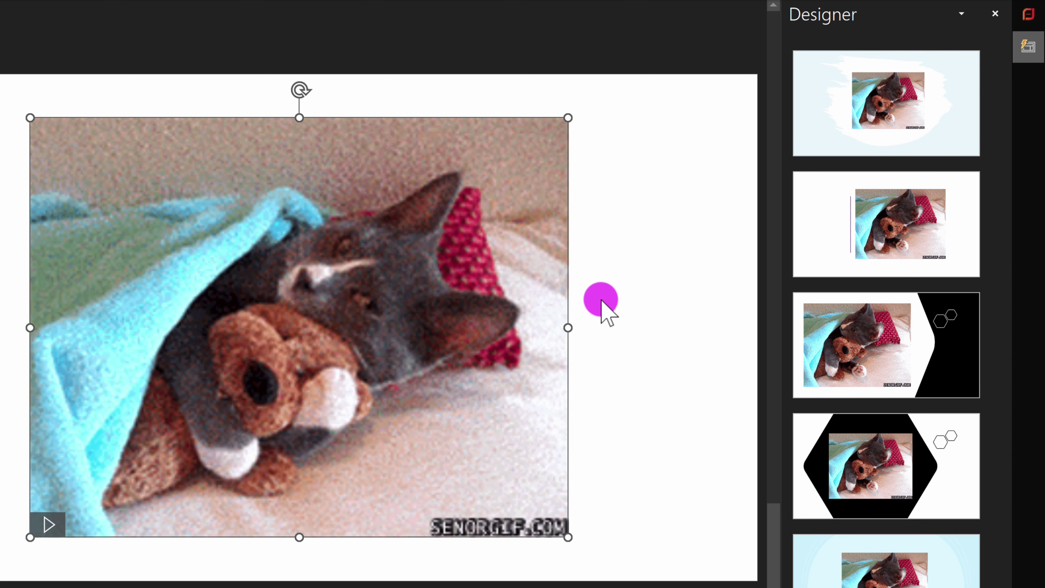
pyautogui.click(622, 305)
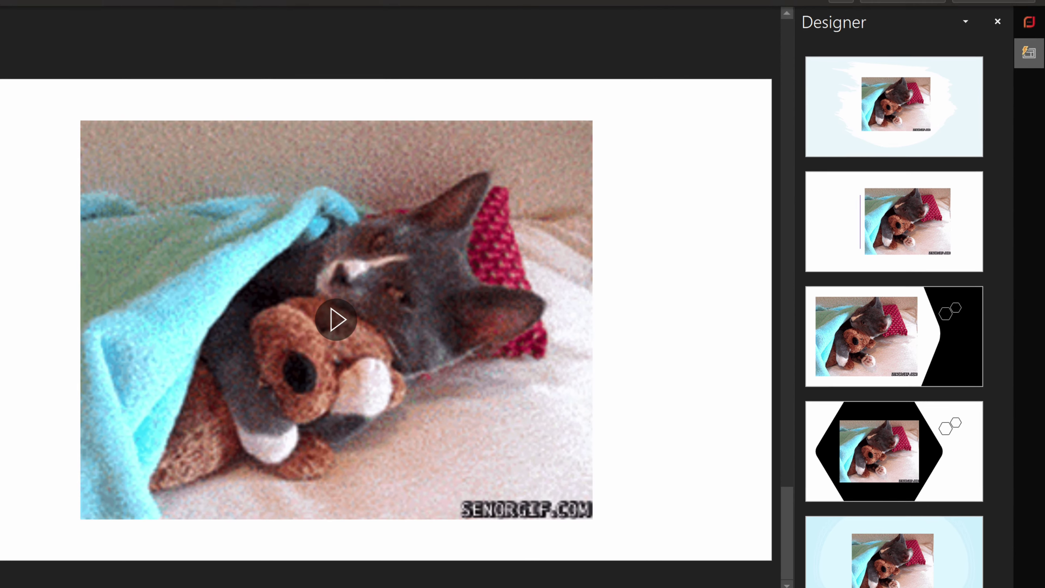
# - Add a new slide 7 and delete its placeholder so it is blank
pyautogui.rightClick(63, 510)
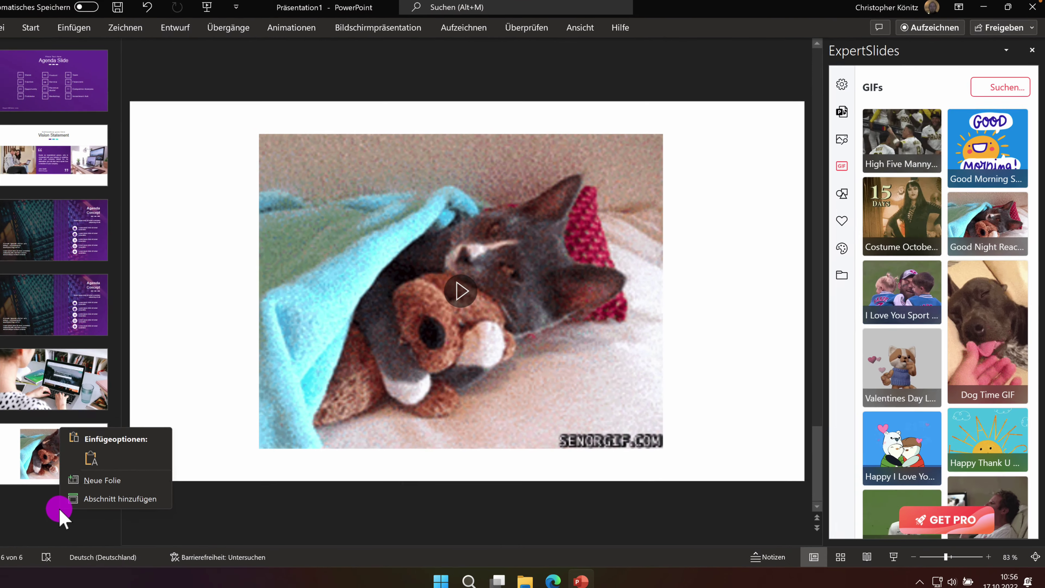
pyautogui.click(113, 477)
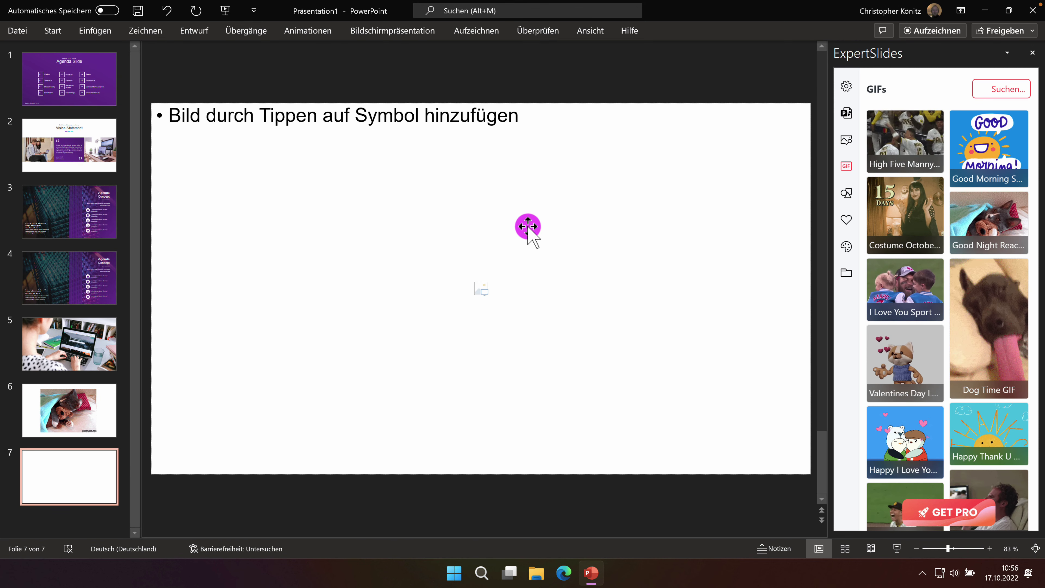
pyautogui.click(482, 121)
pyautogui.press('Delete')
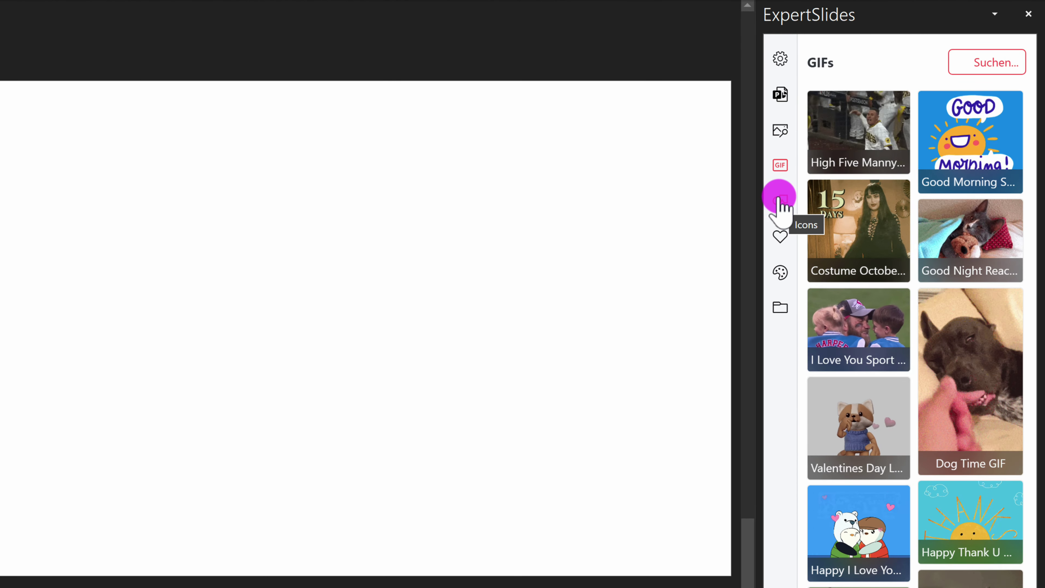
# - Search the ExpertSlides icon library for 'pc' and insert the outline Pc monitor icon
pyautogui.click(809, 198)
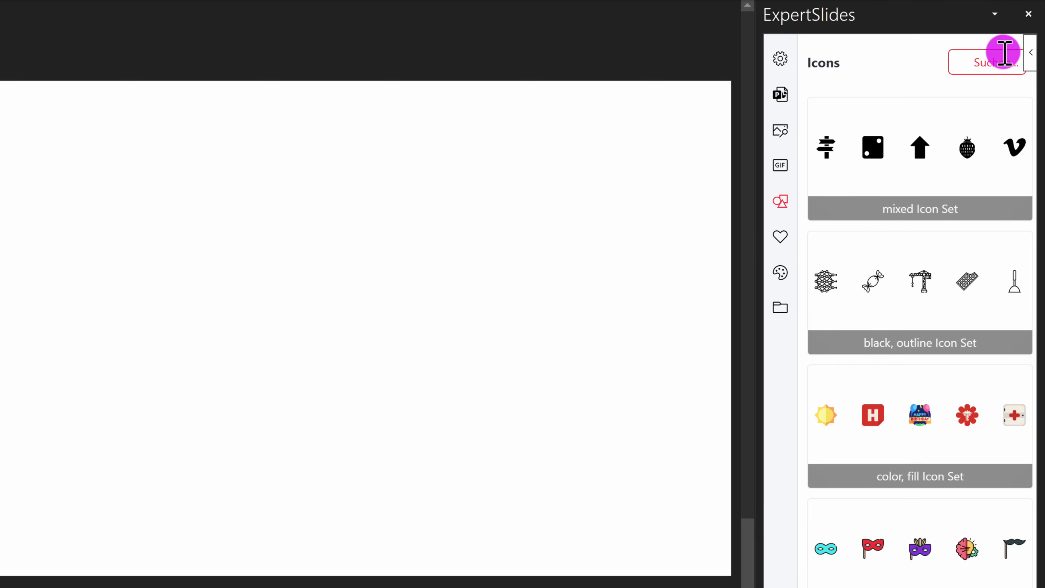
pyautogui.click(994, 63)
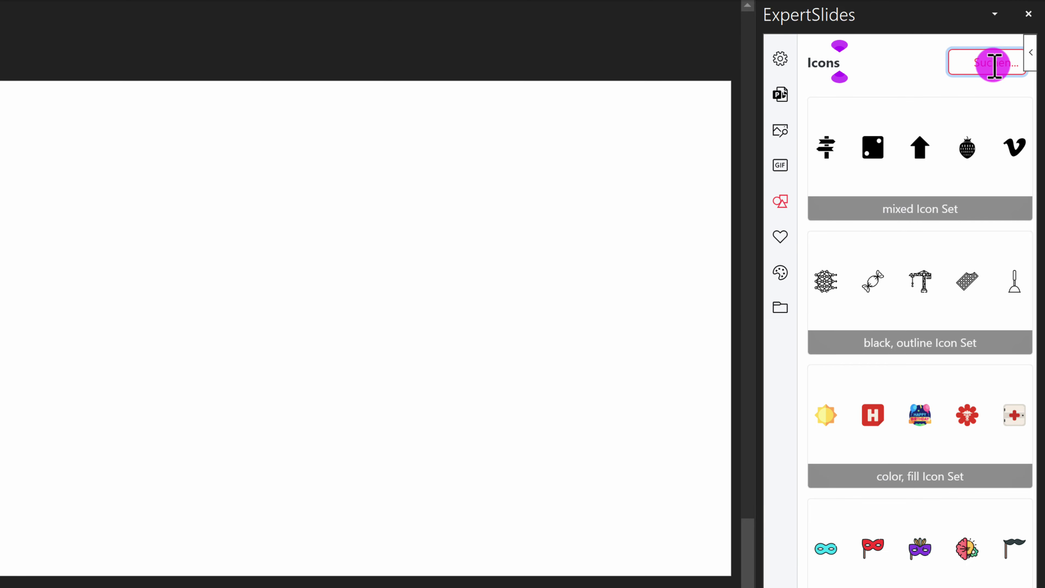
pyautogui.write('pc')
pyautogui.press('Return')
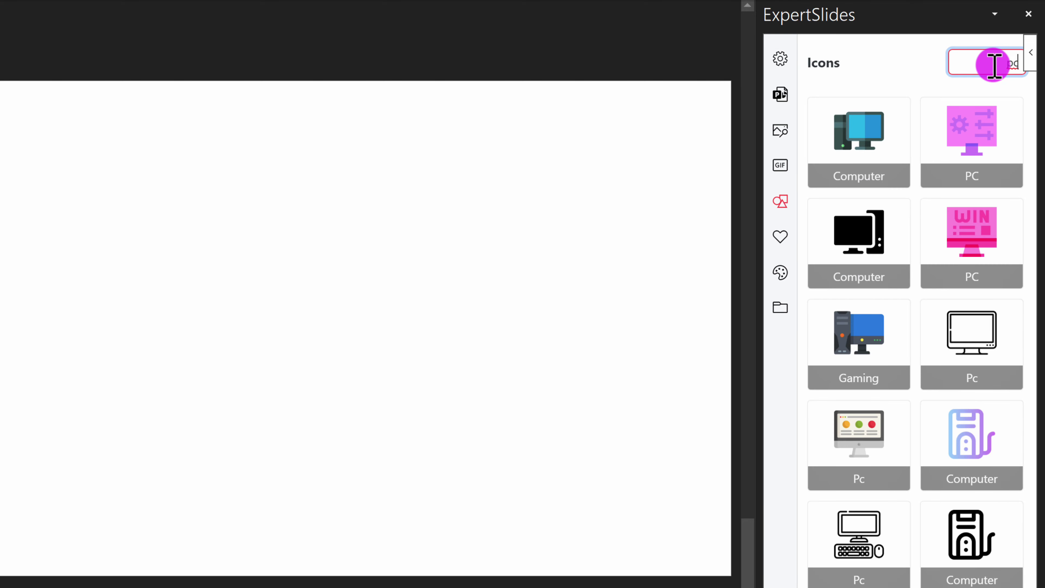
pyautogui.scroll(-3, 917, 208)
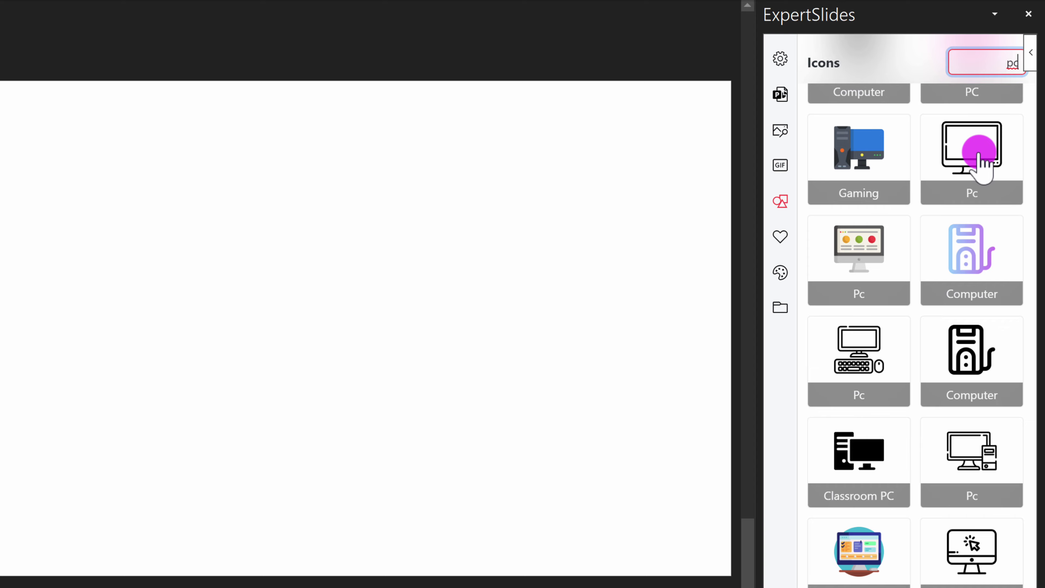
pyautogui.click(981, 163)
# - Enlarge the monitor icon from its corner to span most of slide 7 and centre it
pyautogui.click(274, 198)
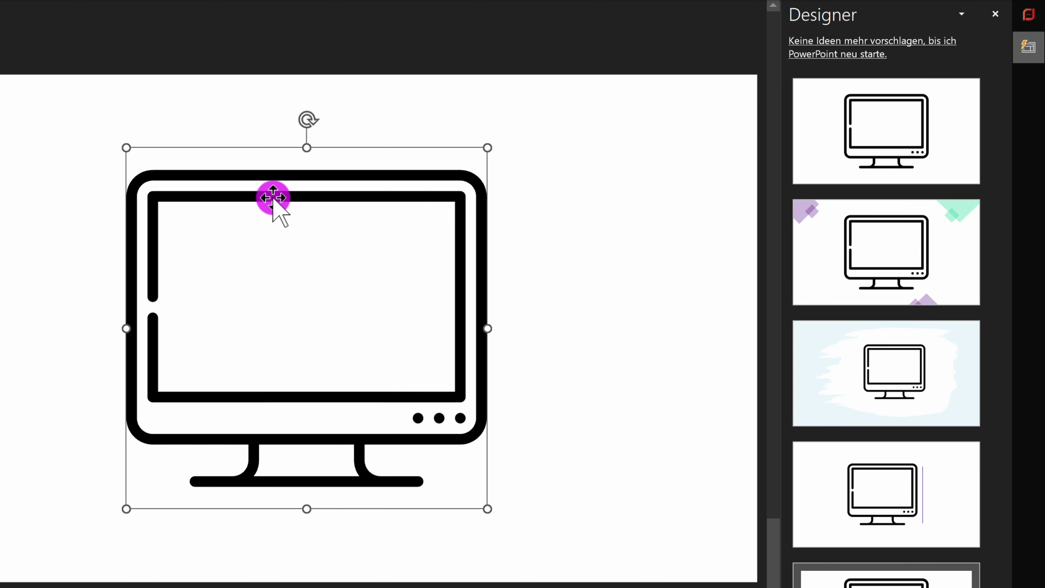
pyautogui.moveTo(274, 198); pyautogui.dragTo(197, 145)
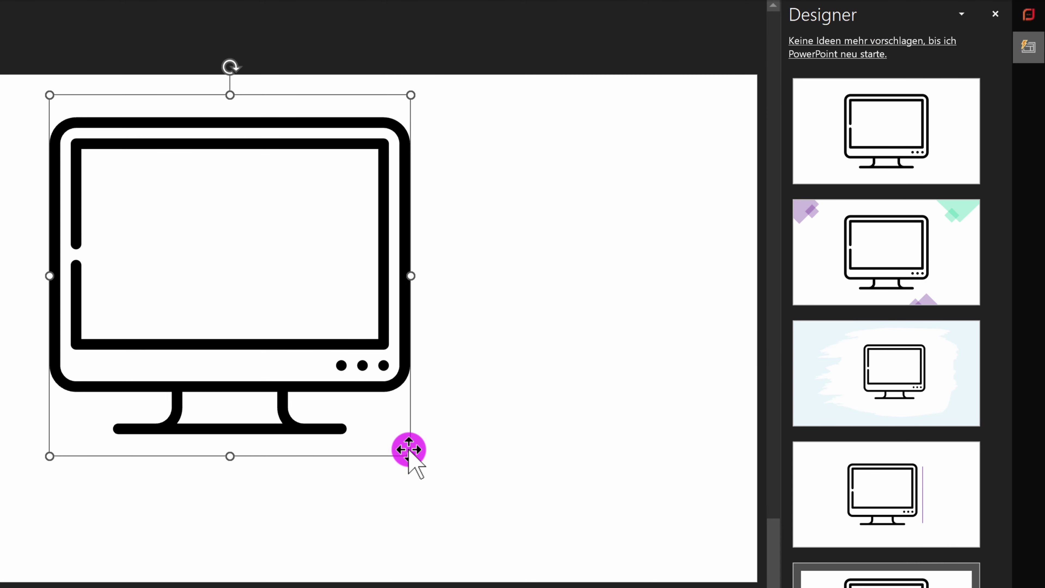
pyautogui.moveTo(411, 455); pyautogui.dragTo(551, 560)
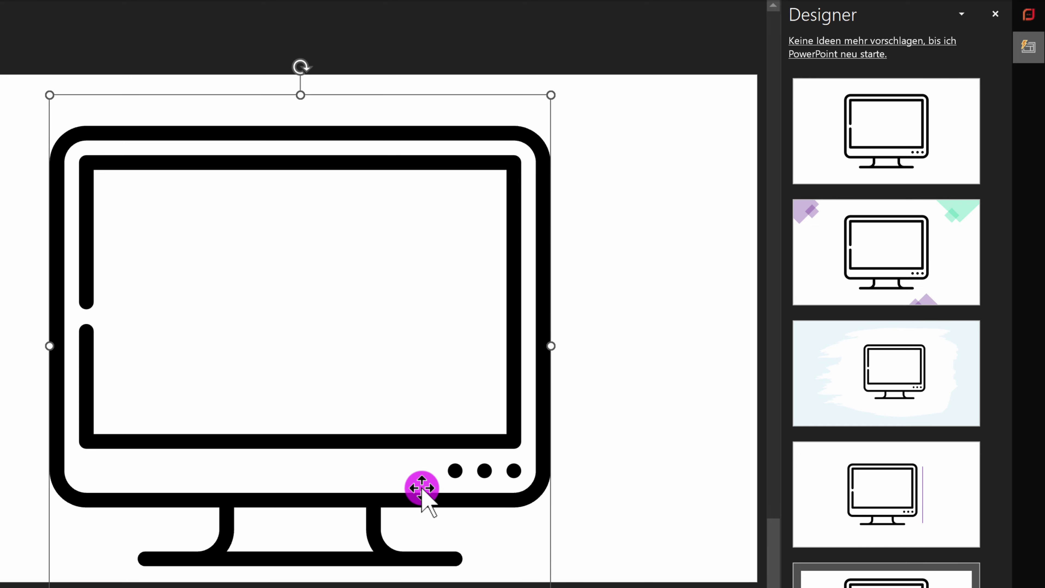
pyautogui.moveTo(418, 499); pyautogui.dragTo(432, 480)
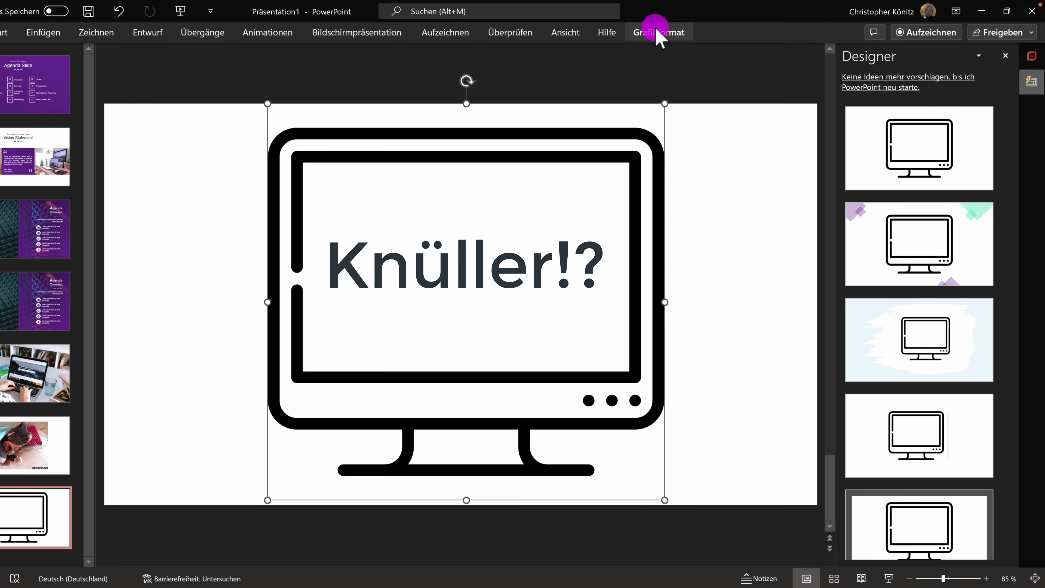
# - Give the monitor icon a purple Grafikkontur and purple Grafikfüllung, then nudge it slightly down
pyautogui.click(658, 33)
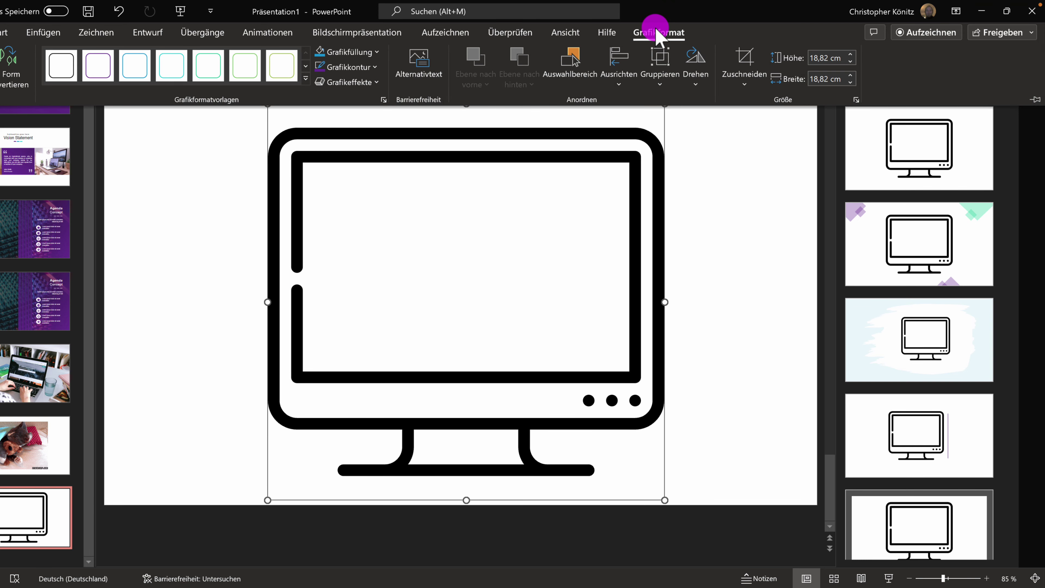
pyautogui.click(377, 69)
pyautogui.click(362, 92)
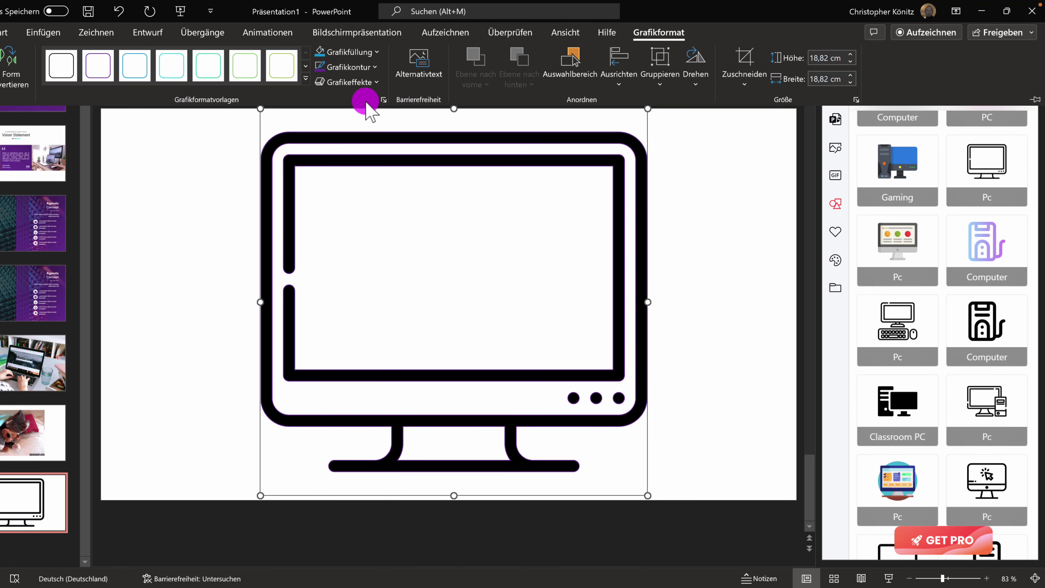
pyautogui.click(376, 52)
pyautogui.click(364, 83)
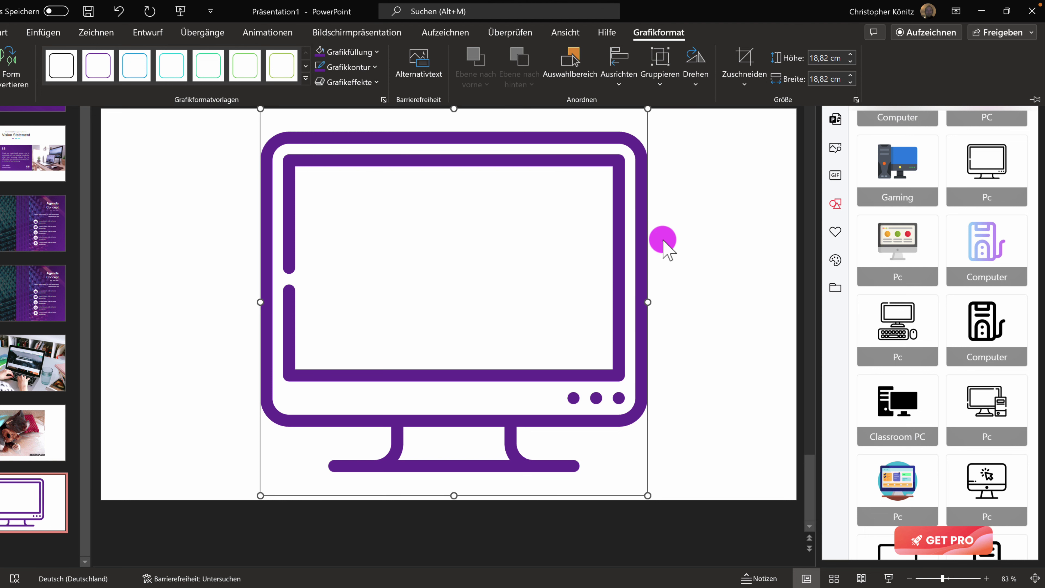
pyautogui.click(226, 225)
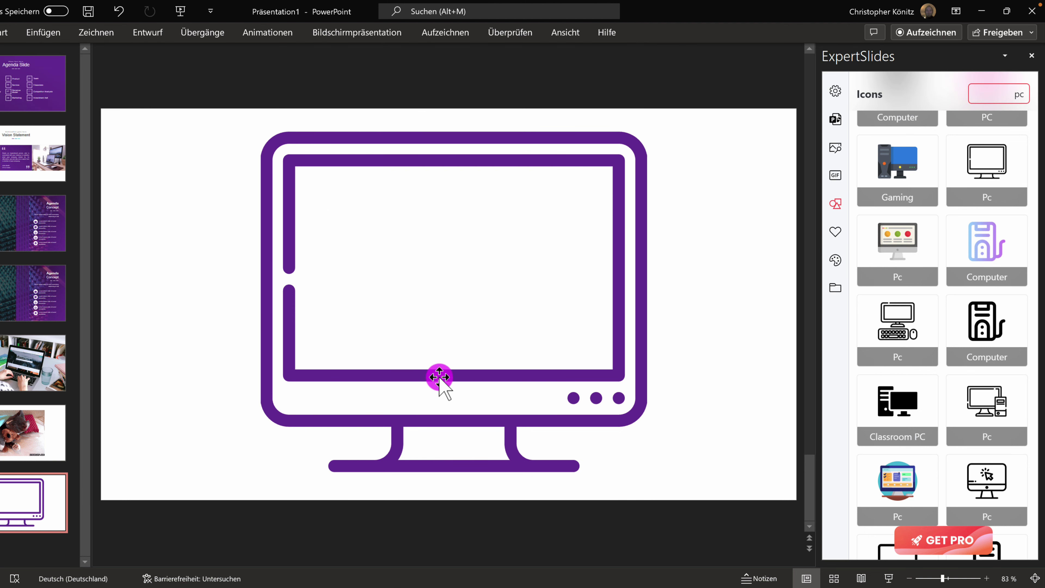
pyautogui.moveTo(439, 378); pyautogui.dragTo(441, 380)
# - Replace the ExpertSlides icon search term 'pc' with 'cloud'
pyautogui.click(711, 327)
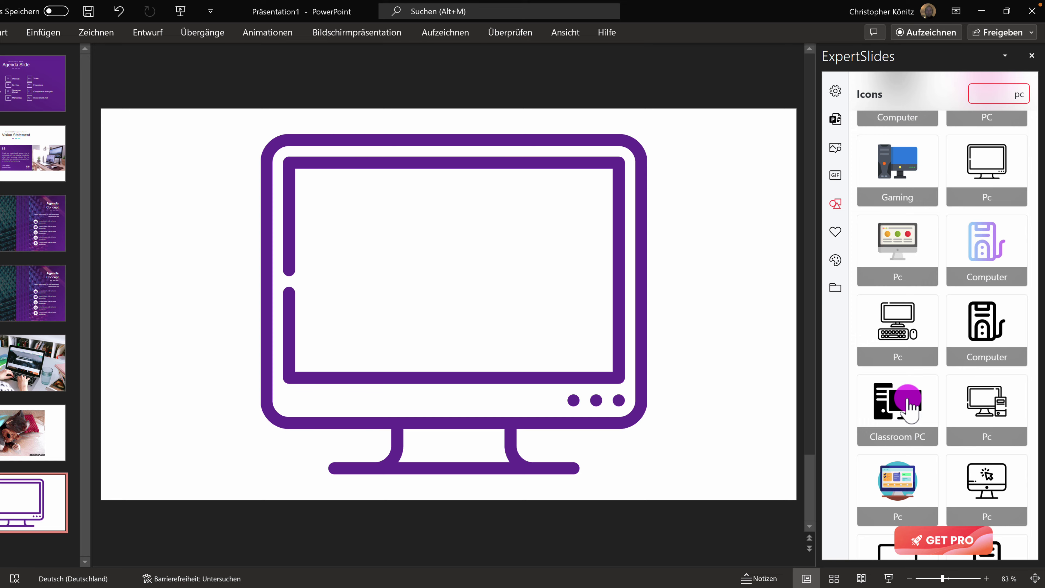
pyautogui.scroll(-3, 945, 373)
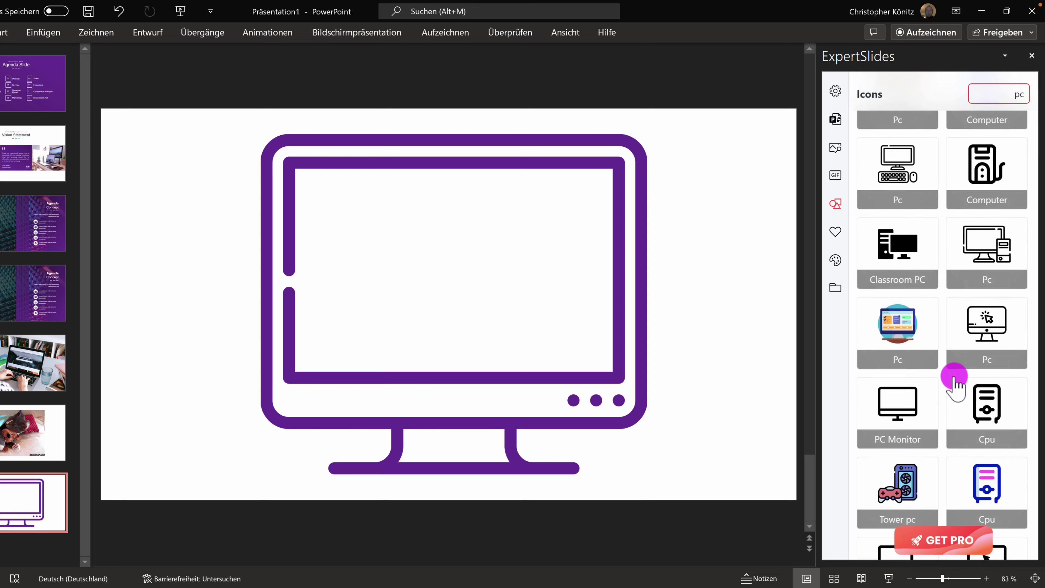
pyautogui.scroll(-3, 952, 373)
pyautogui.scroll(-3, 982, 374)
pyautogui.scroll(-3, 979, 362)
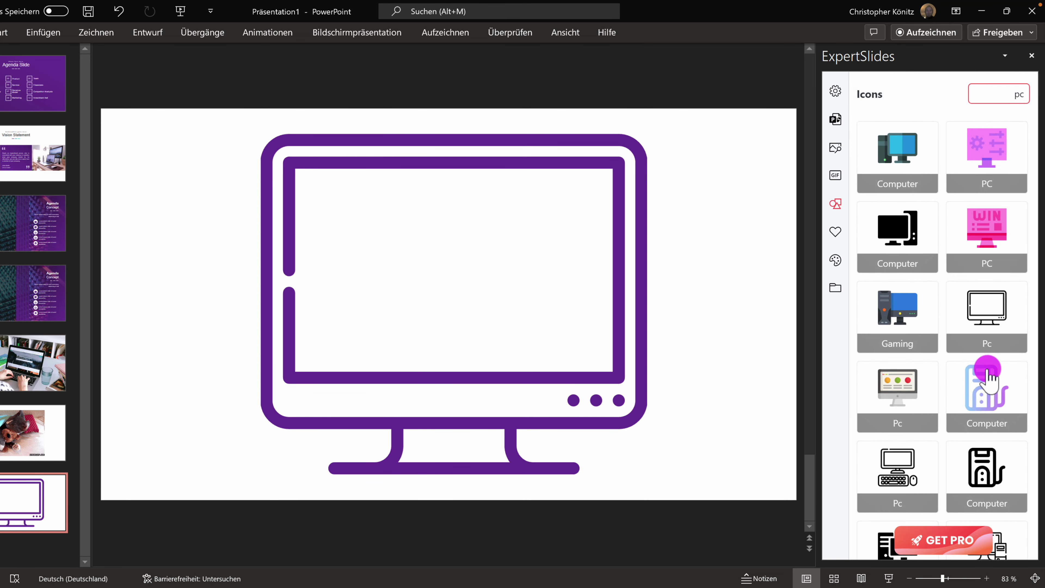
pyautogui.doubleClick(1019, 94)
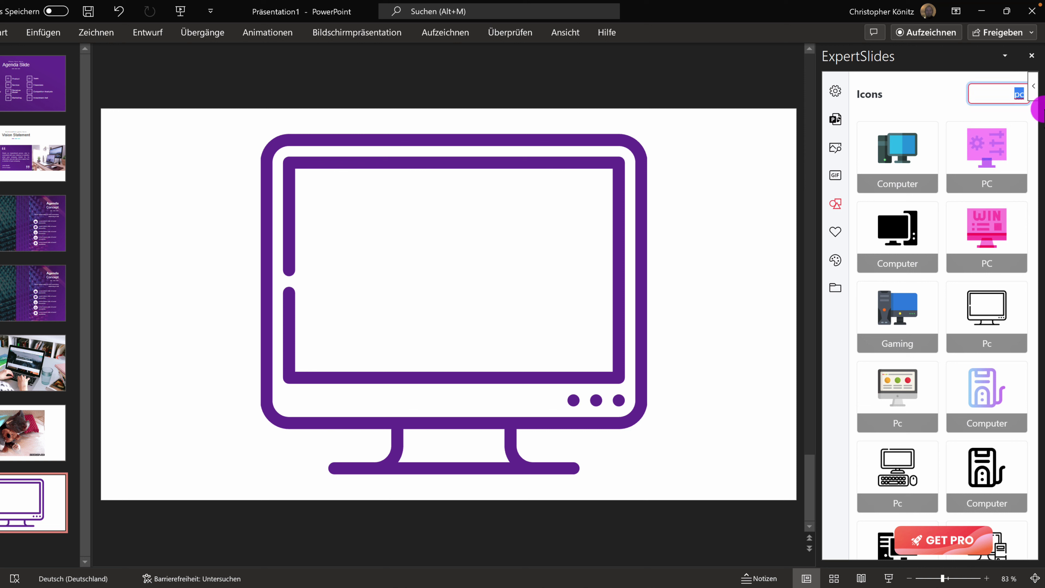
pyautogui.write('cl')
pyautogui.press('BackSpace')
pyautogui.press('BackSpace')
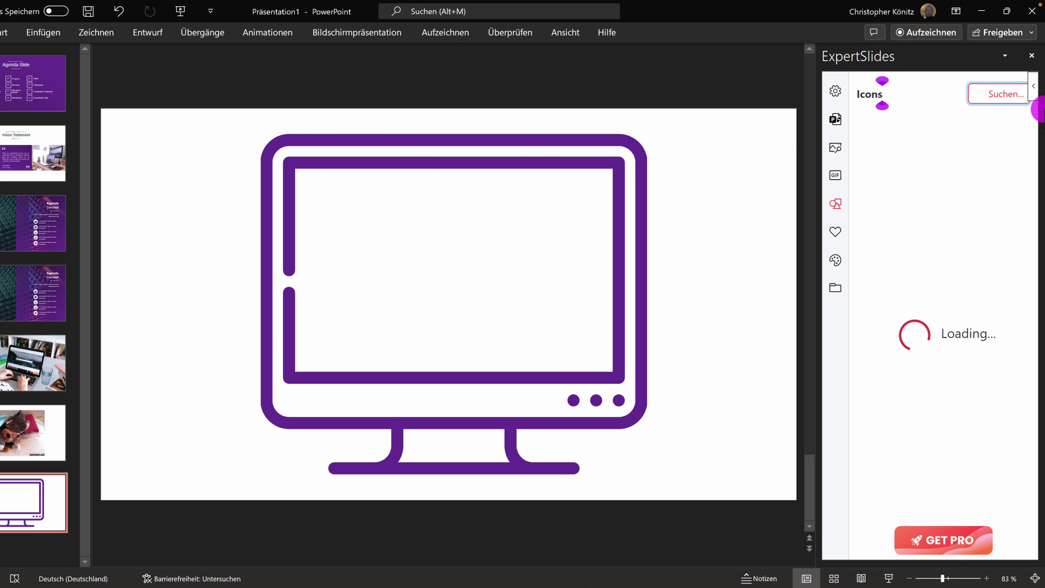
pyautogui.write('cloud')
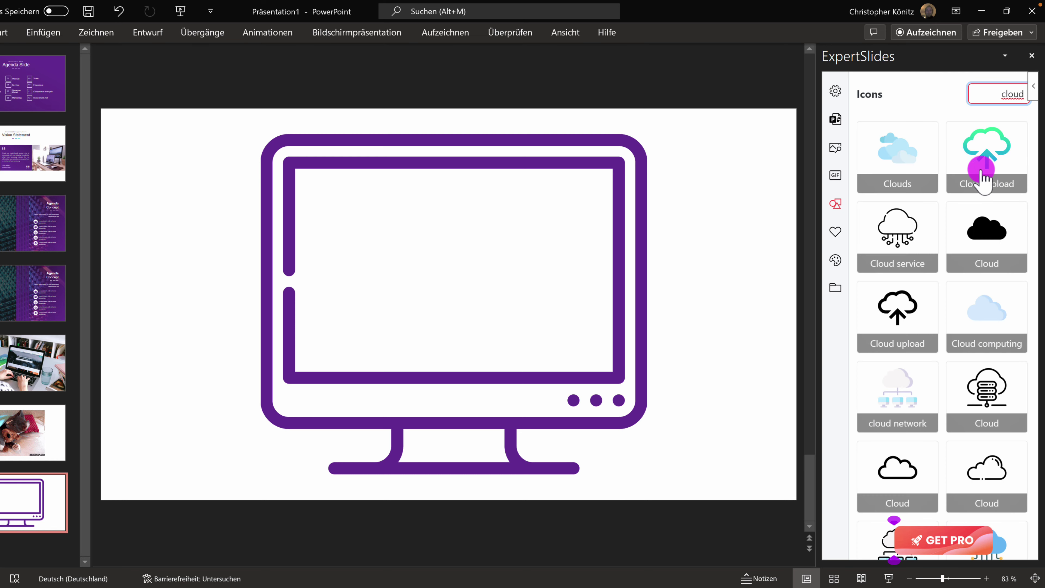
# - Insert the teal 'Cloud computing' icon from the cloud results onto slide 7
pyautogui.scroll(-3, 983, 205)
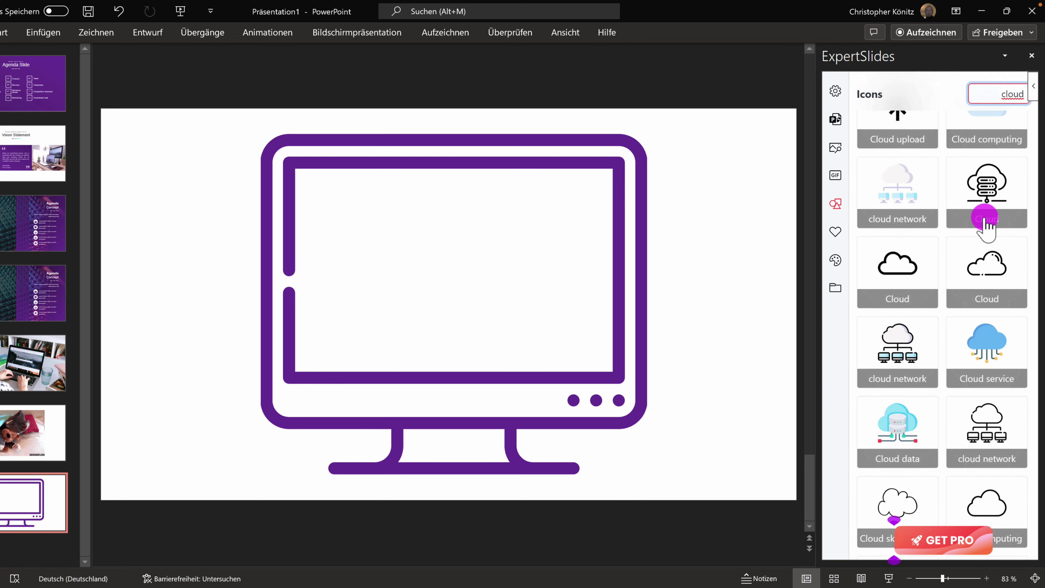
pyautogui.scroll(-2, 988, 219)
pyautogui.scroll(-1, 986, 212)
pyautogui.scroll(-1, 984, 214)
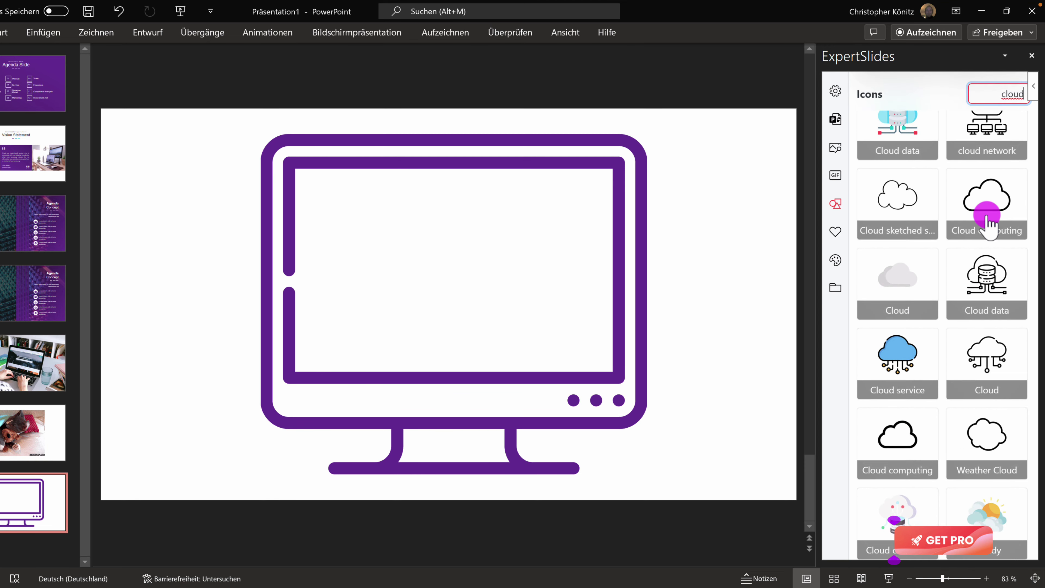
pyautogui.scroll(-2, 981, 220)
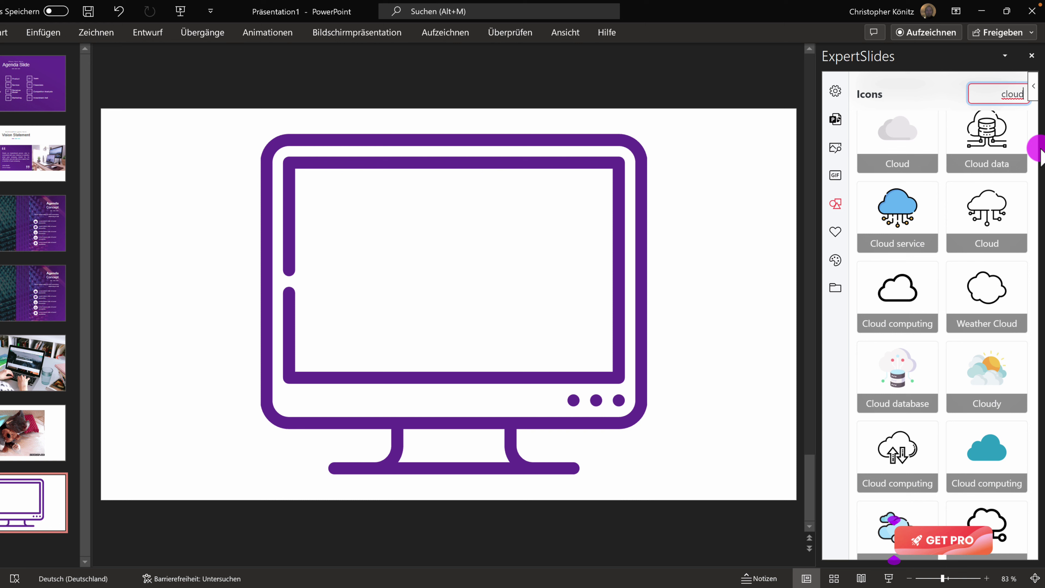
pyautogui.scroll(-3, 1006, 216)
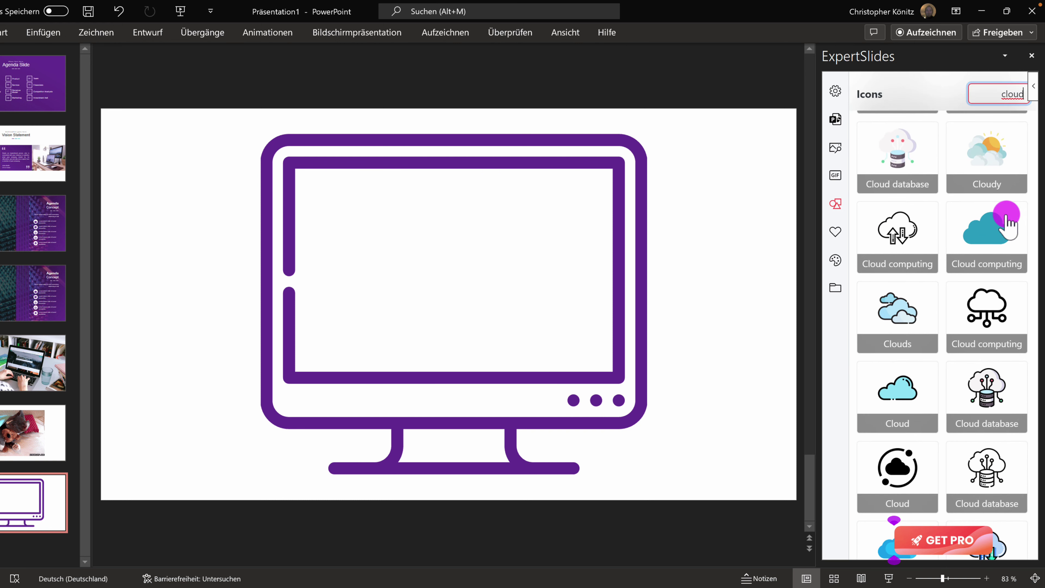
pyautogui.click(1006, 220)
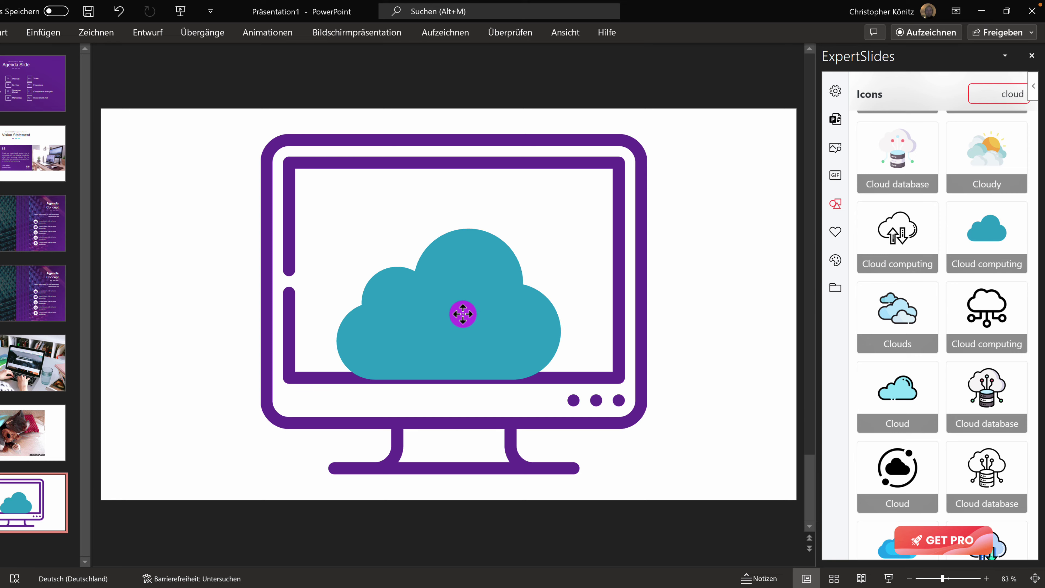
# - Move the cloud up into the monitor's screen and set its Grafikfüllung to dark navy
pyautogui.moveTo(462, 314); pyautogui.dragTo(467, 275)
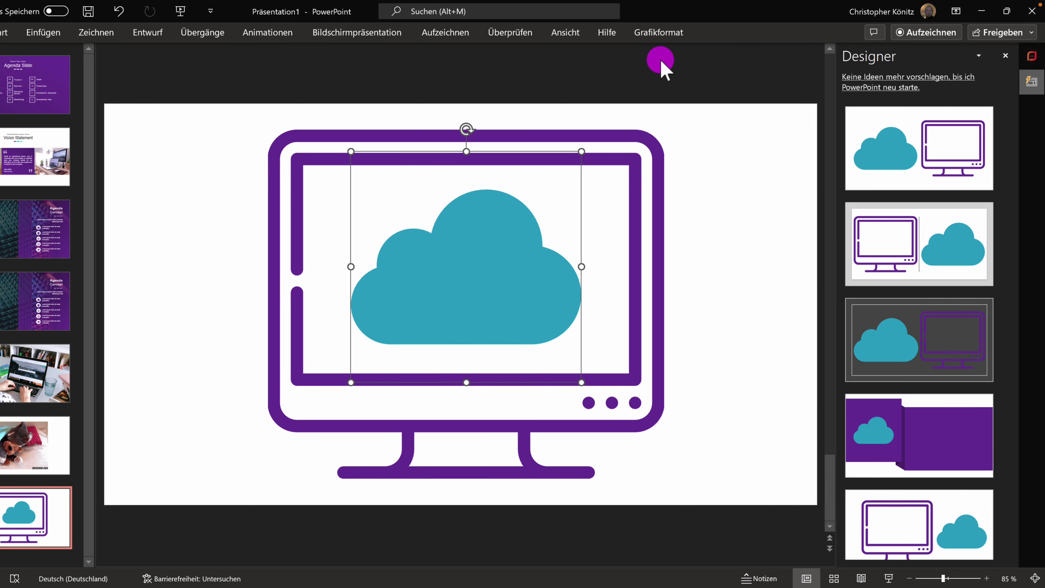
pyautogui.click(658, 33)
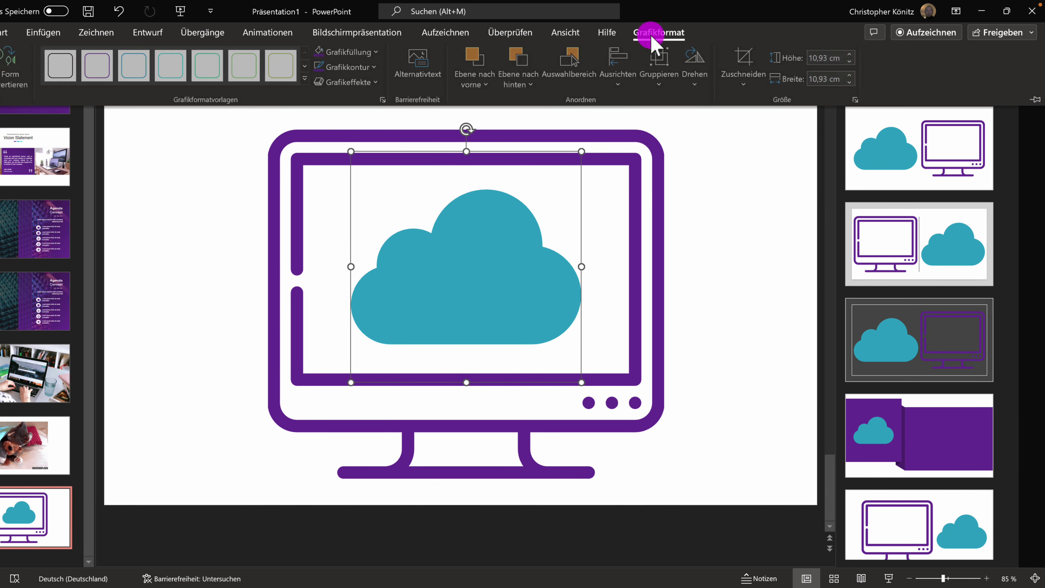
pyautogui.click(377, 51)
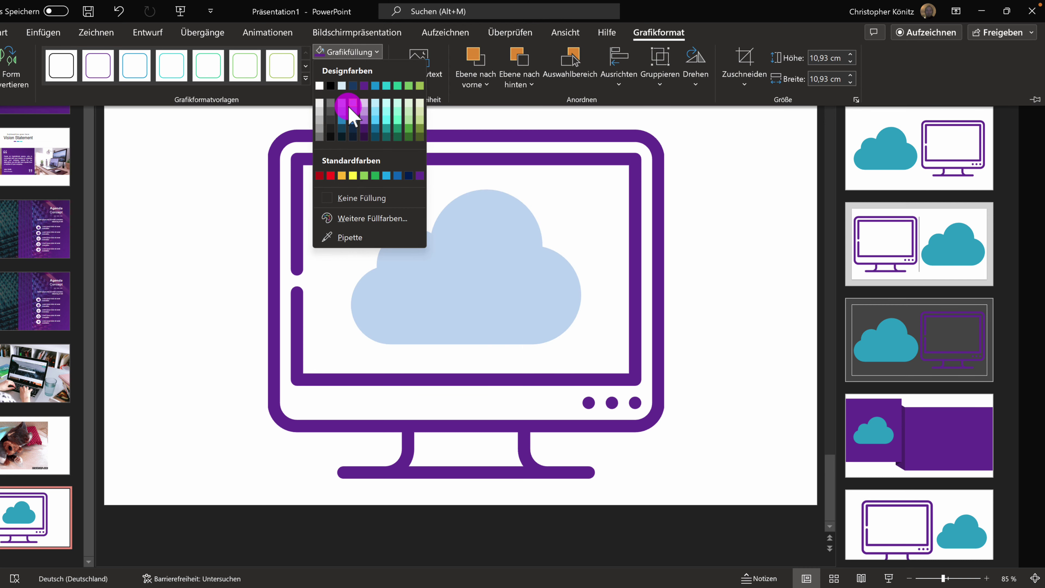
pyautogui.click(351, 118)
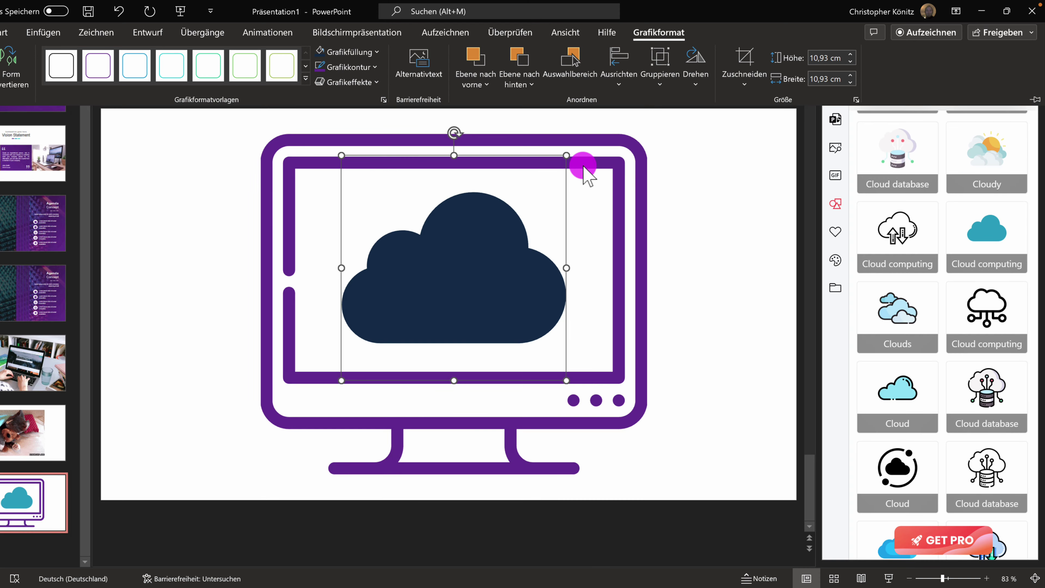
pyautogui.click(709, 249)
pyautogui.click(708, 249)
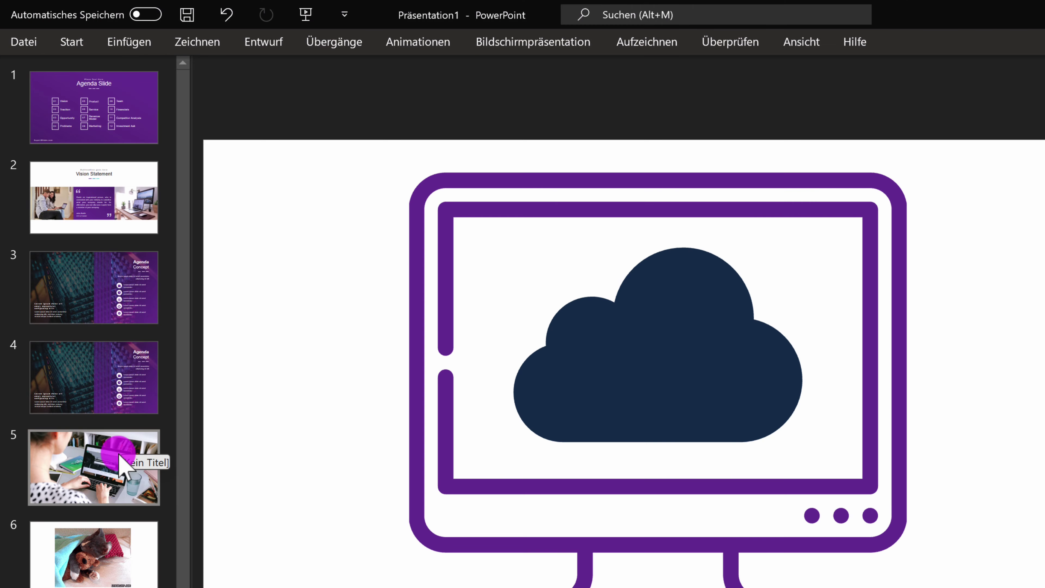
# - Select the slide 4 thumbnail to display the purple Agenda Concept slide
pyautogui.click(80, 93)
pyautogui.click(106, 374)
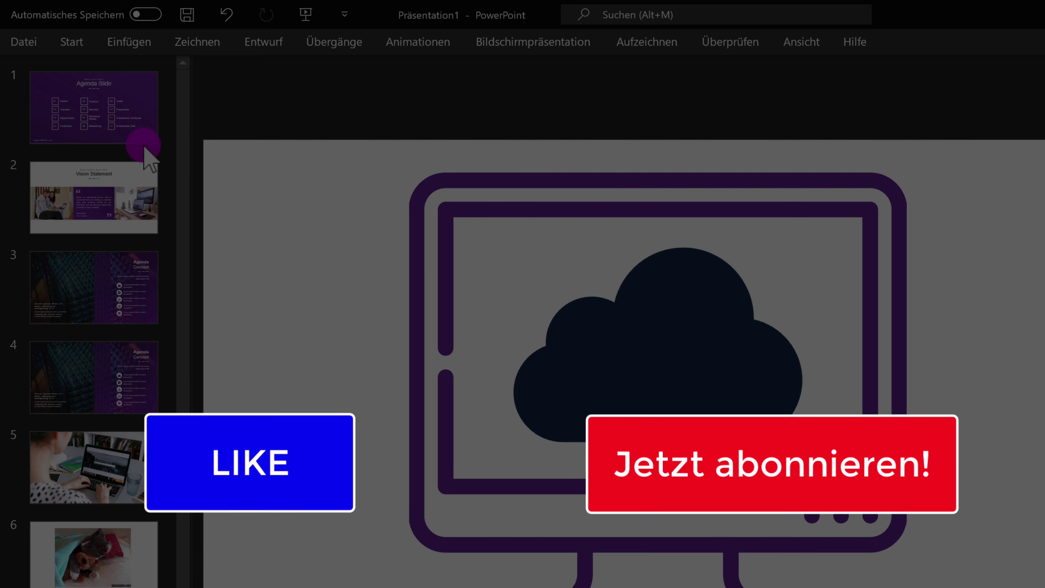
pyautogui.click(142, 139)
pyautogui.moveTo(142, 140); pyautogui.dragTo(119, 136)
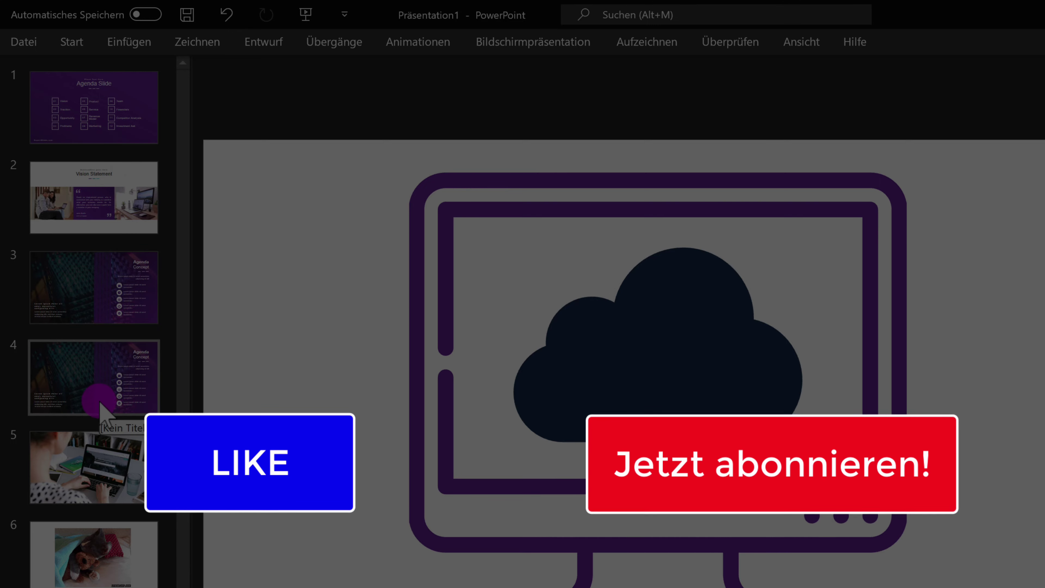
pyautogui.click(103, 374)
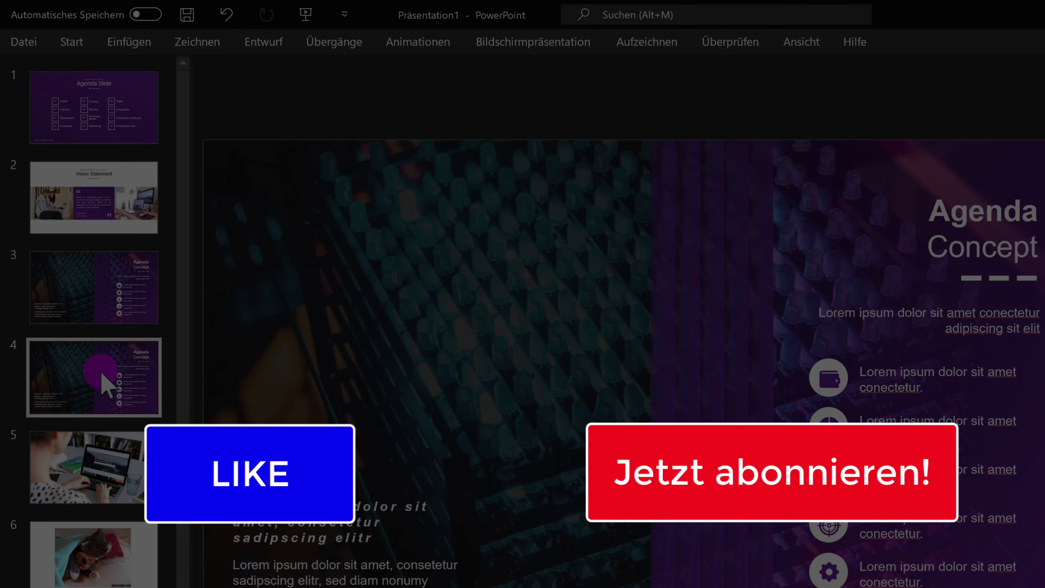